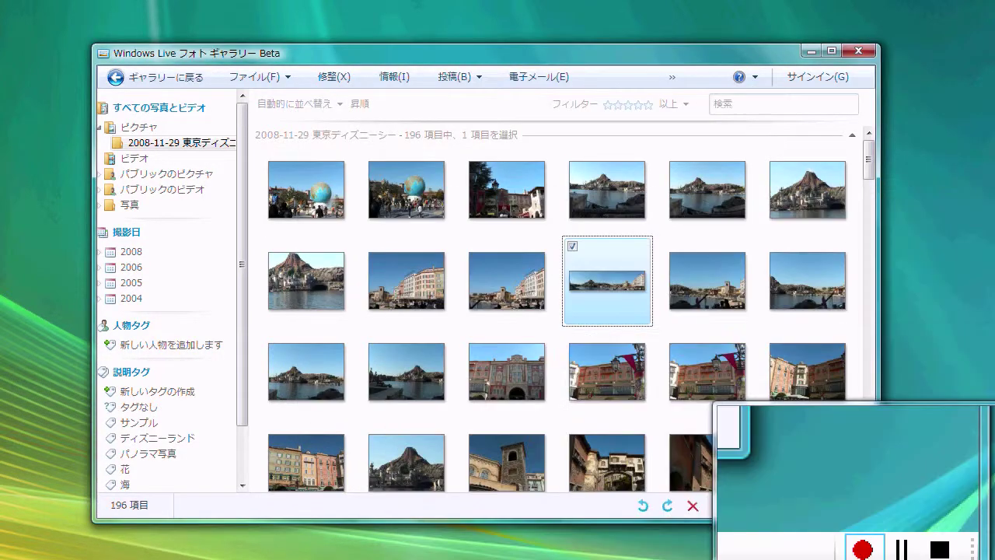
Open the panorama photo in the gallery, examine its enlarged details, fit the whole picture in view, and return to the gallery
double_click(604, 265)
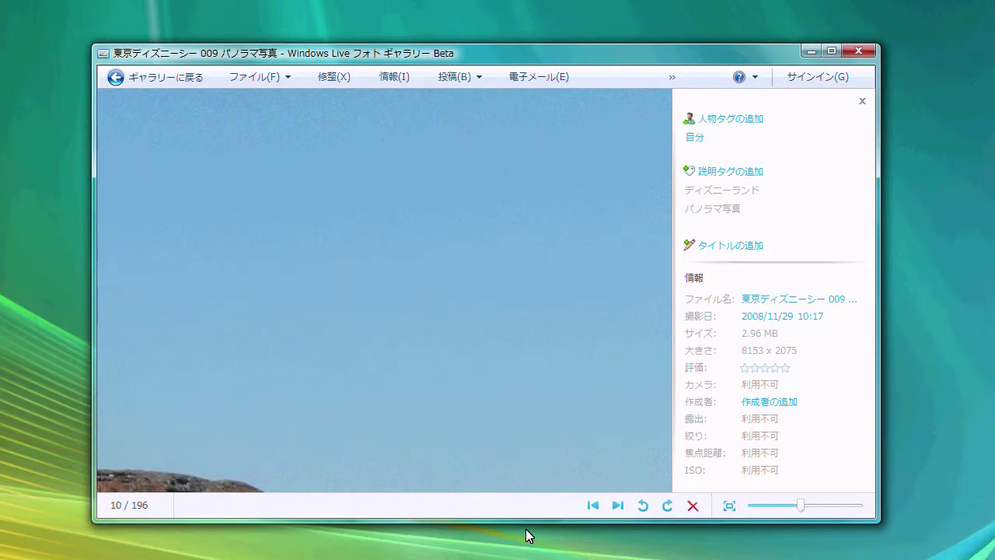
drag(525, 537, 104, 437)
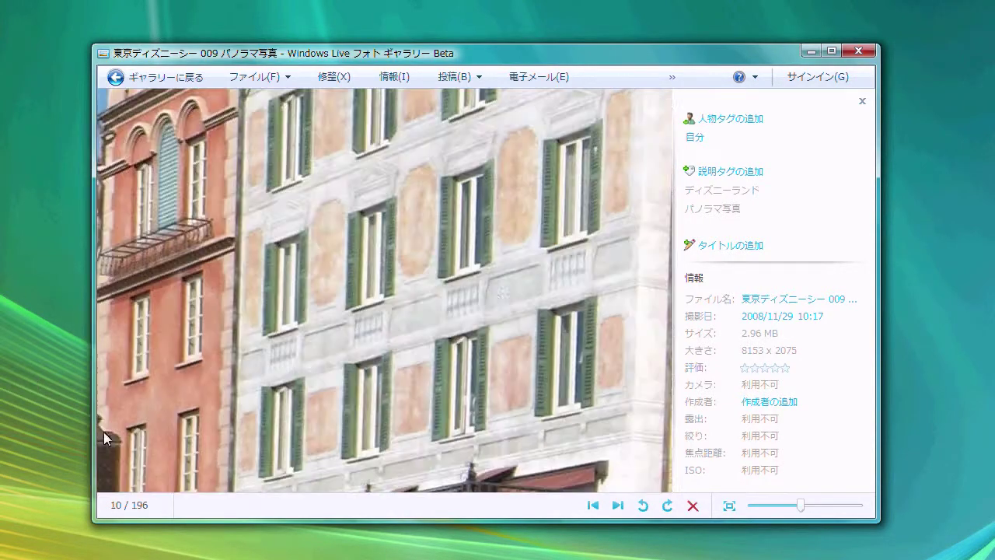
drag(556, 289, 398, 357)
click(730, 506)
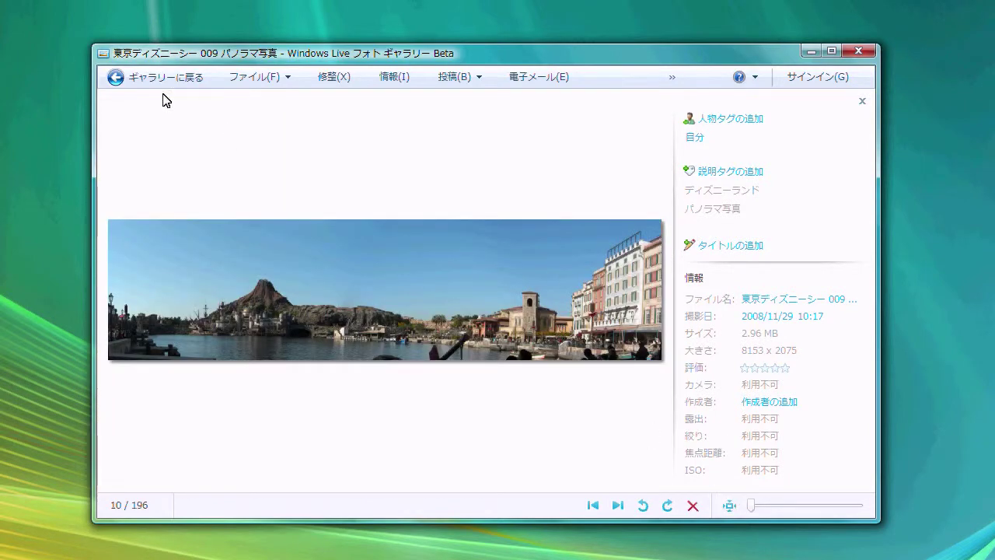
key(Escape)
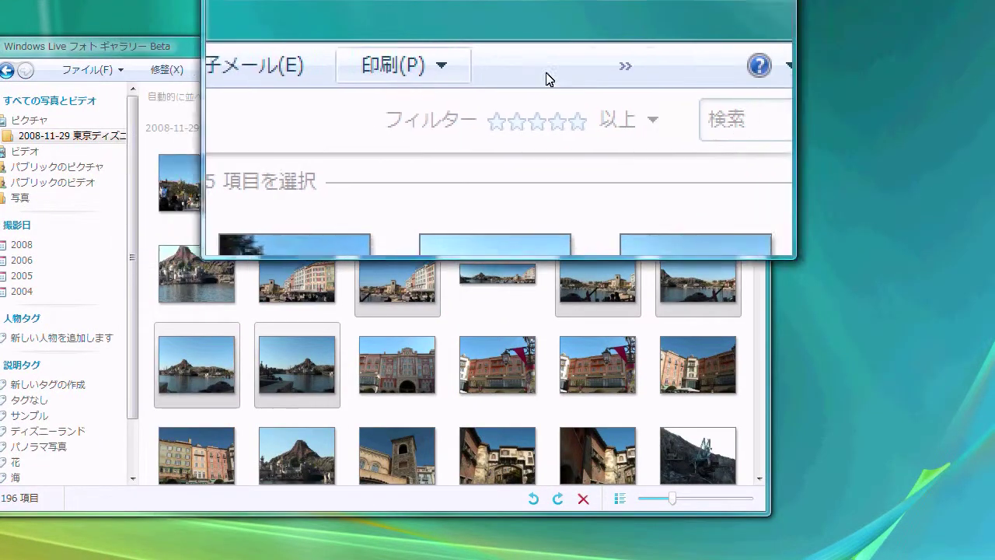
Start creating a Photosynth from the five selected harbour photos and reposition the Create Synth window
click(672, 76)
mouse_move(614, 172)
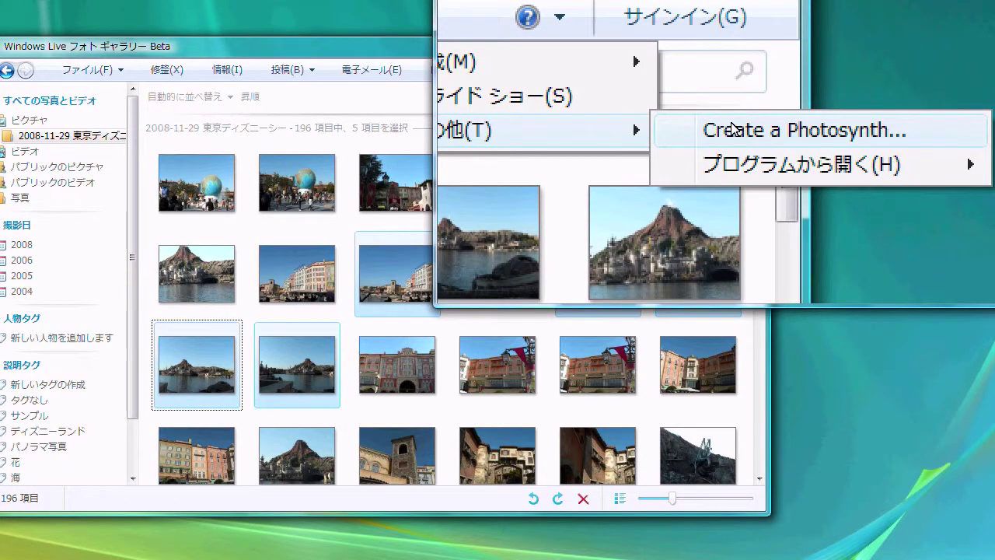
click(733, 129)
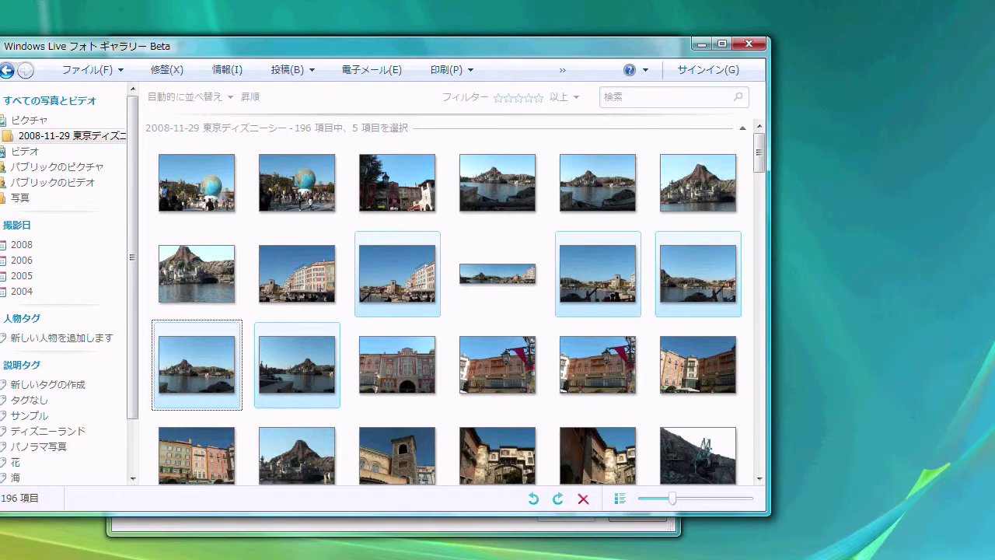
click(580, 533)
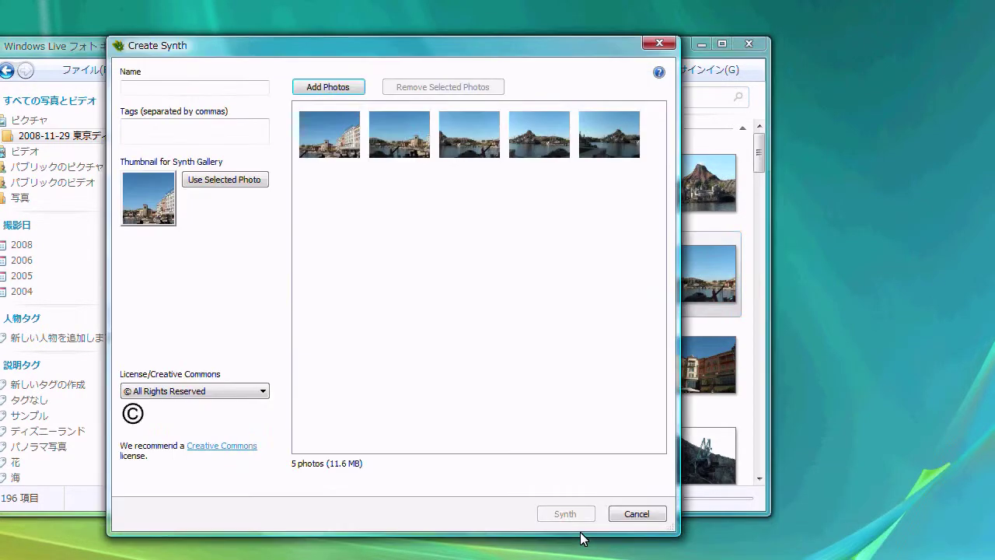
drag(448, 47, 576, 47)
drag(204, 45, 291, 54)
click(295, 42)
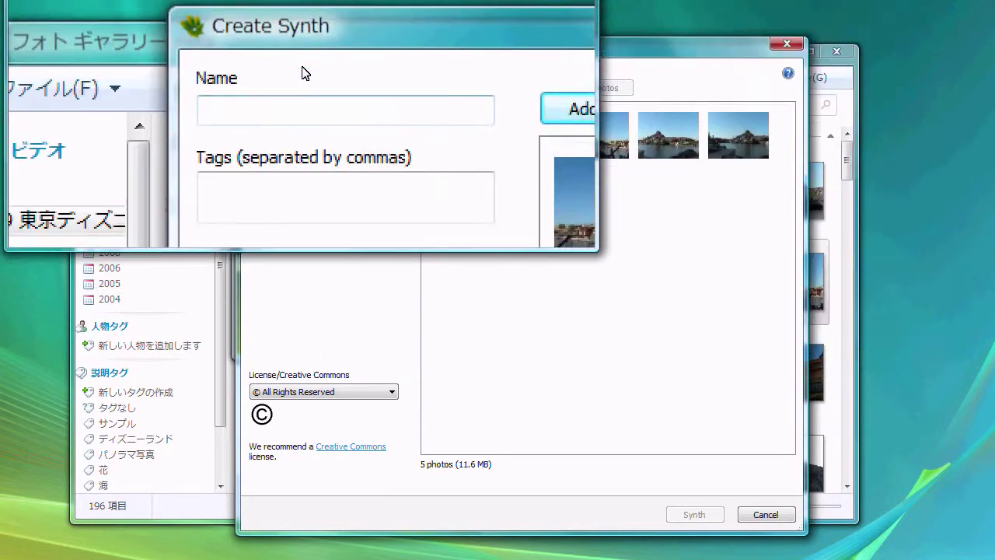
Start the synth with the name Tokyo Disney Sea, the tag mbsupport and the All Rights Reserved license
click(307, 91)
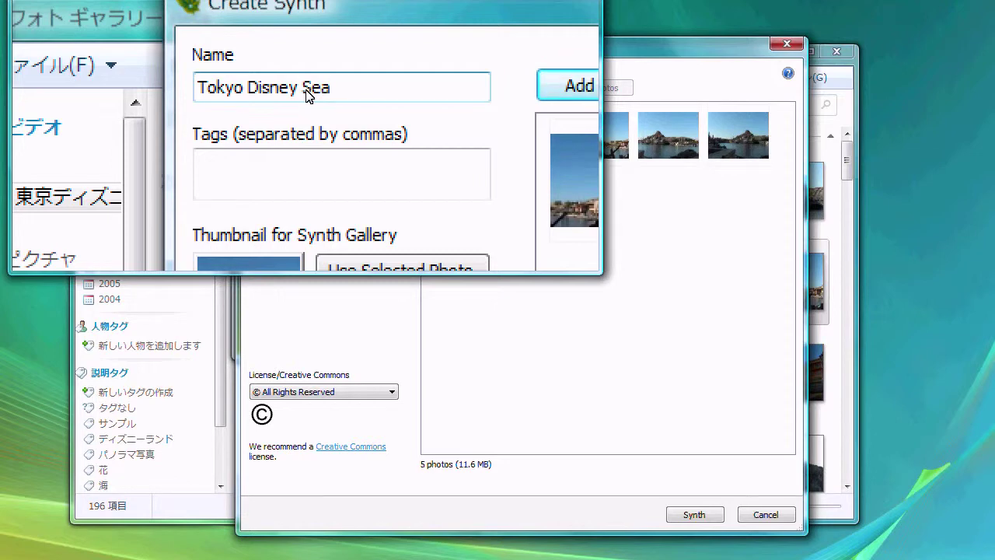
click(372, 175)
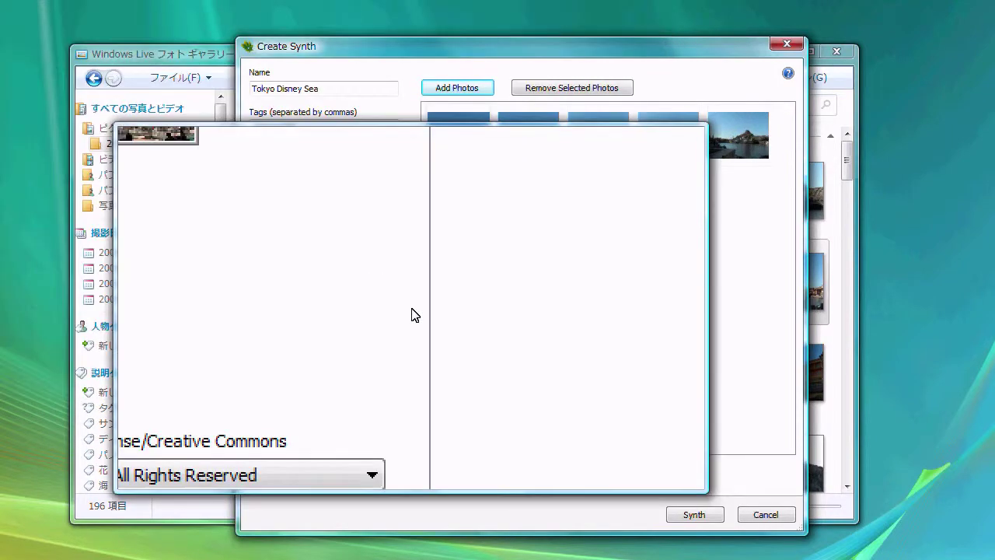
click(392, 391)
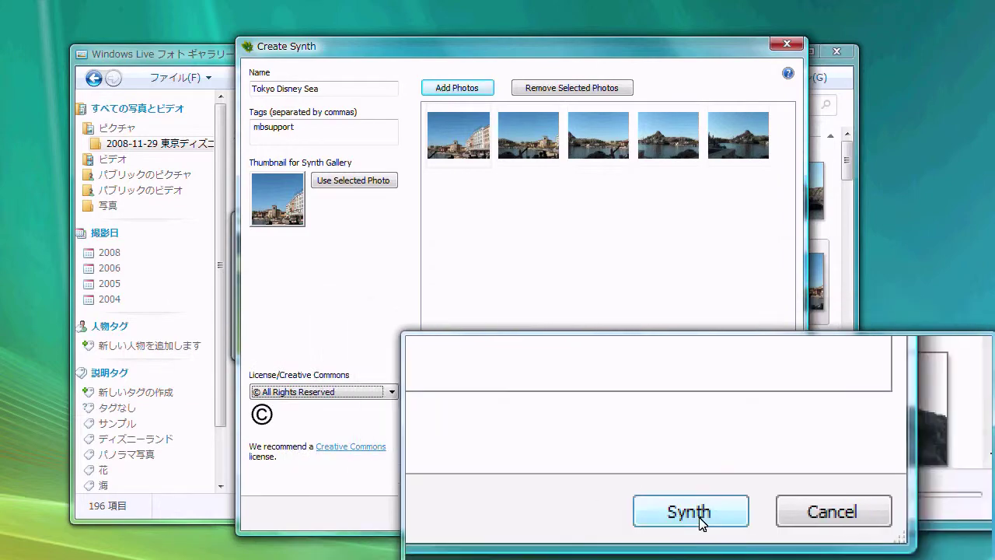
click(690, 512)
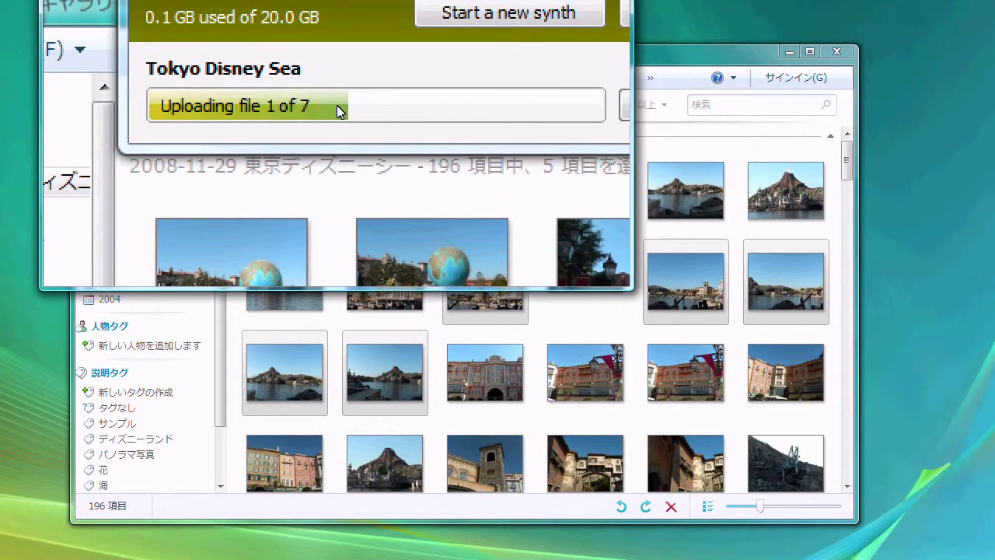
Open the finished Tokyo Disney Sea synth in an enlarged browser window and expand the viewer to fill the page
key(ctrl+shift+Escape)
drag(539, 382, 365, 138)
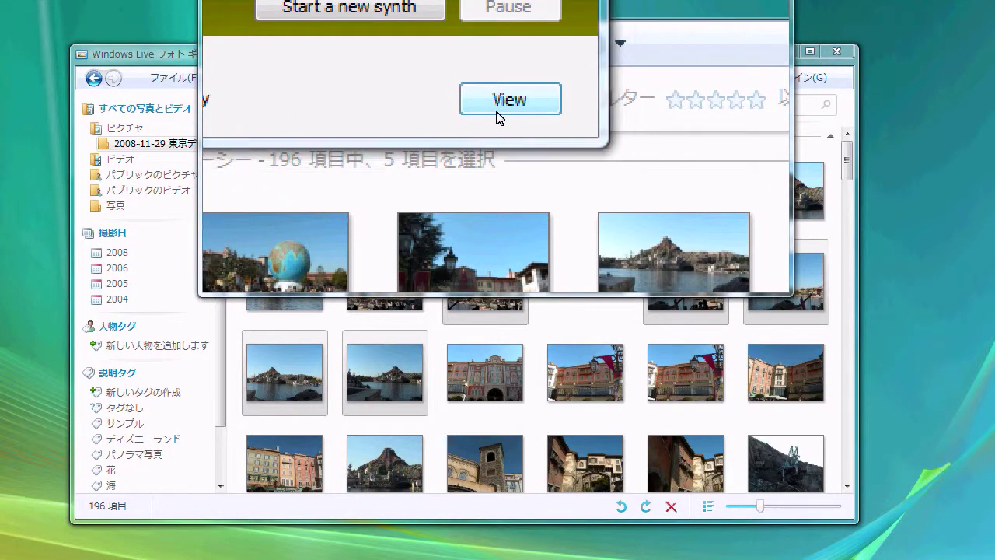
click(506, 105)
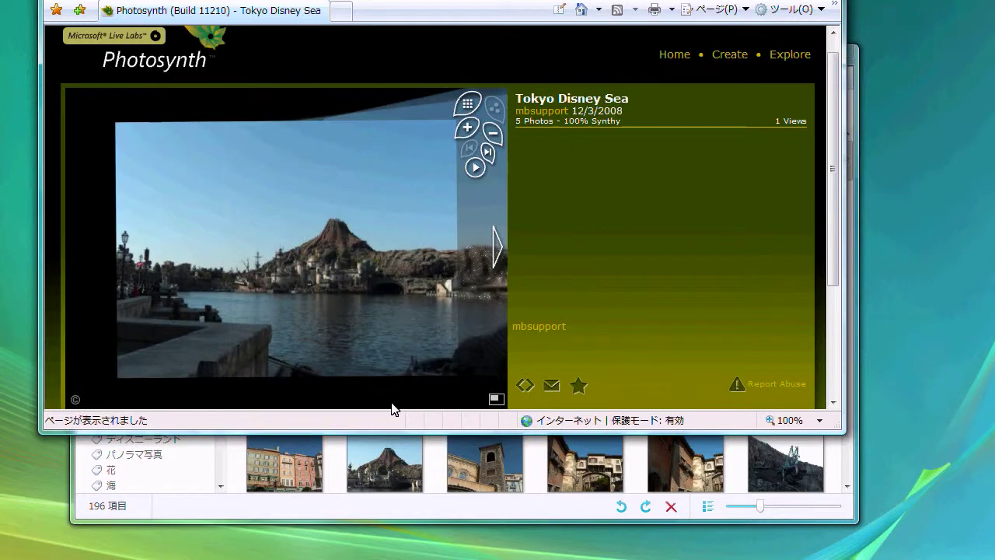
drag(402, 430, 410, 537)
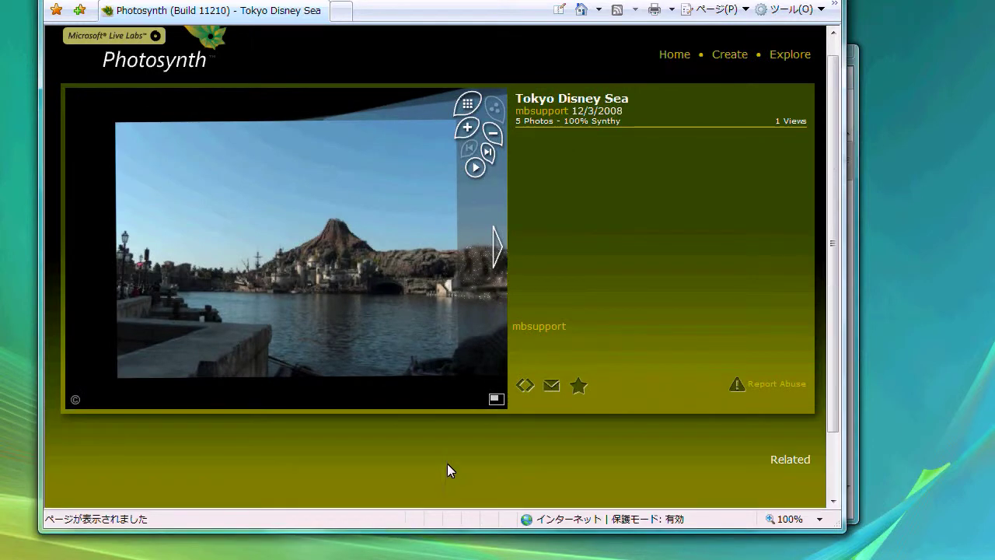
click(497, 400)
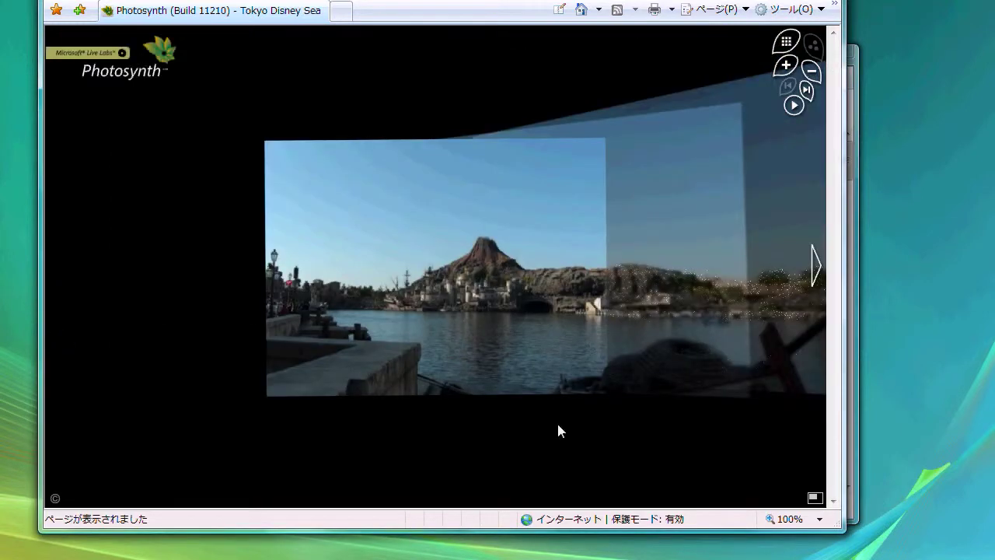
Explore the synth in 3D by moving between the harbour, waterfront building and volcano photos in a larger browser window
click(647, 308)
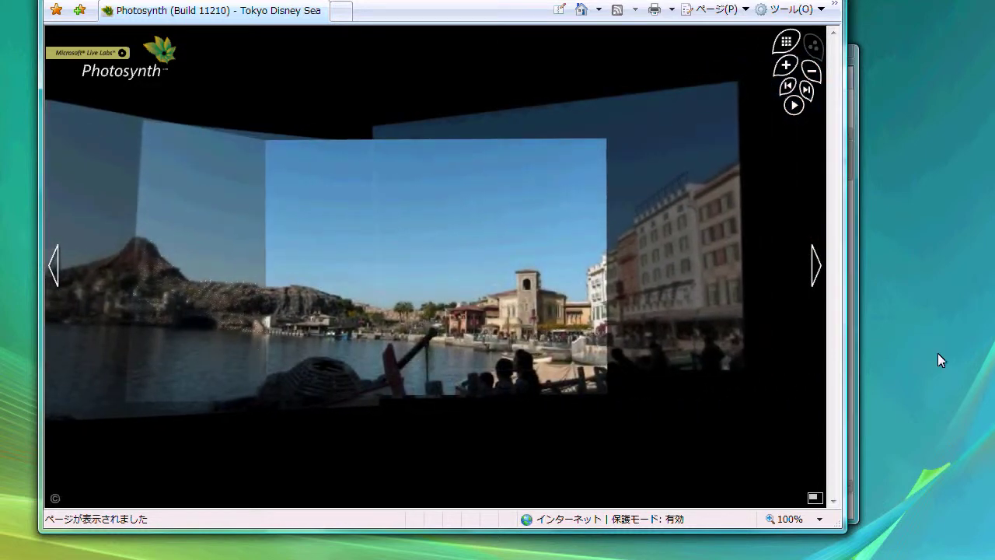
drag(938, 354, 977, 351)
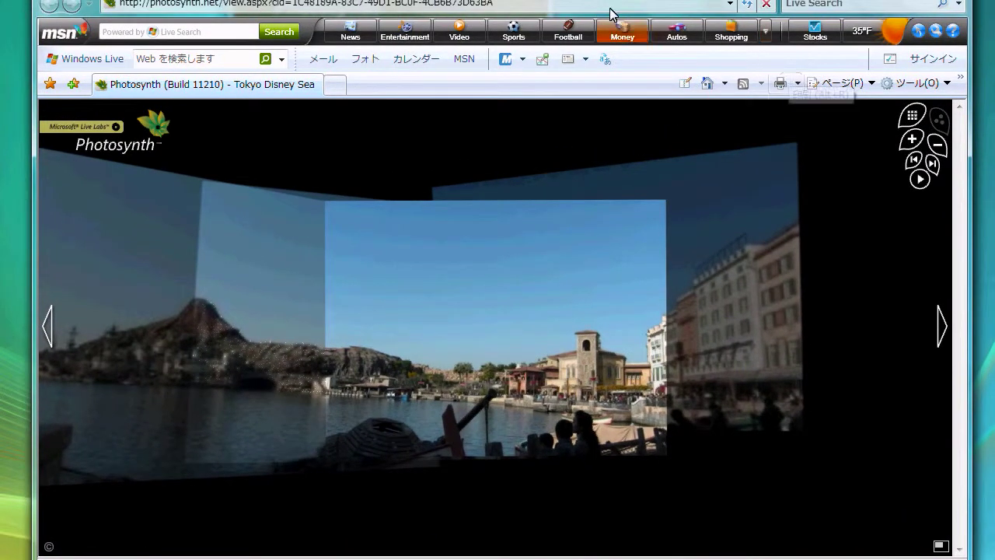
click(749, 323)
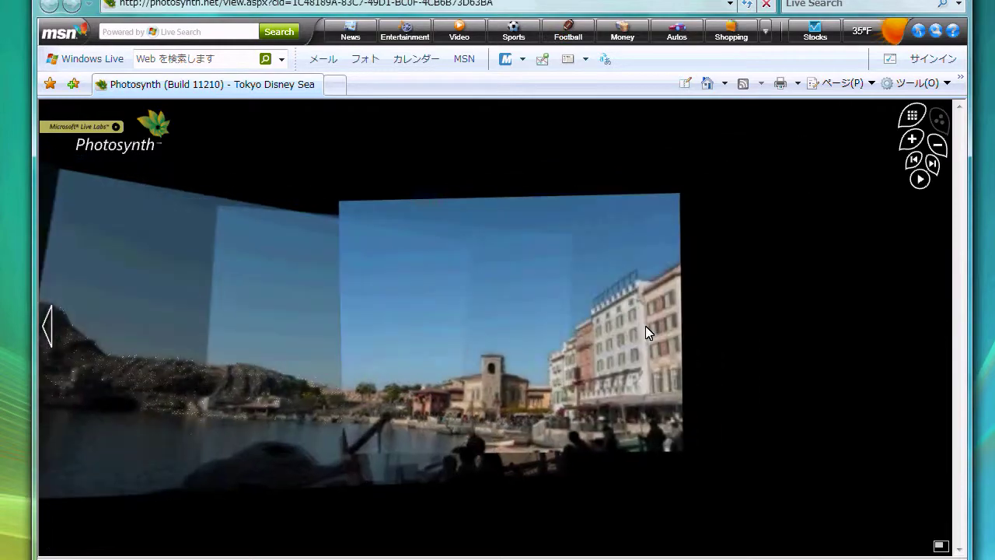
click(342, 328)
click(278, 327)
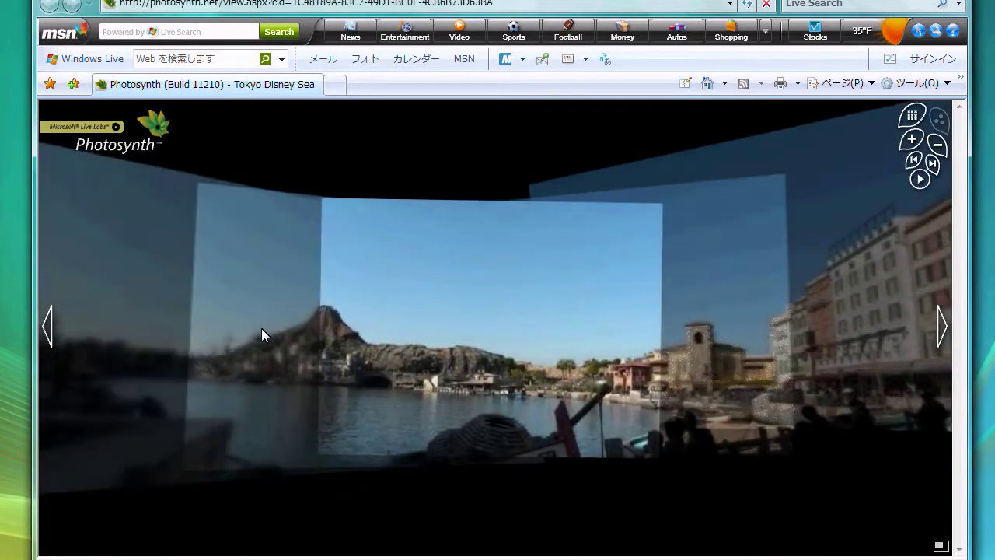
click(261, 328)
click(261, 328)
Show the synth's photos as a grid, enlarge the photo of the tall waterfront buildings, and look at the neighbouring photo
click(930, 141)
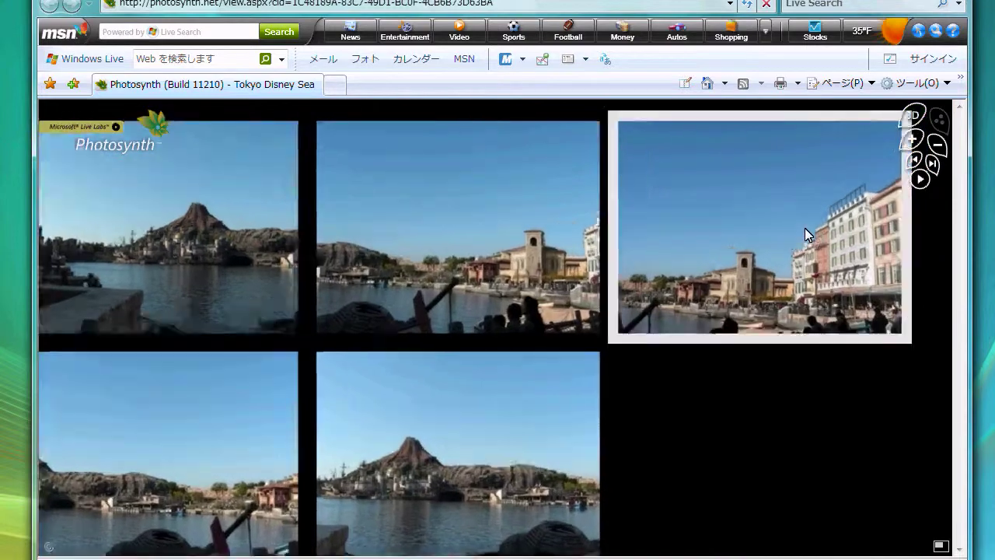
click(805, 228)
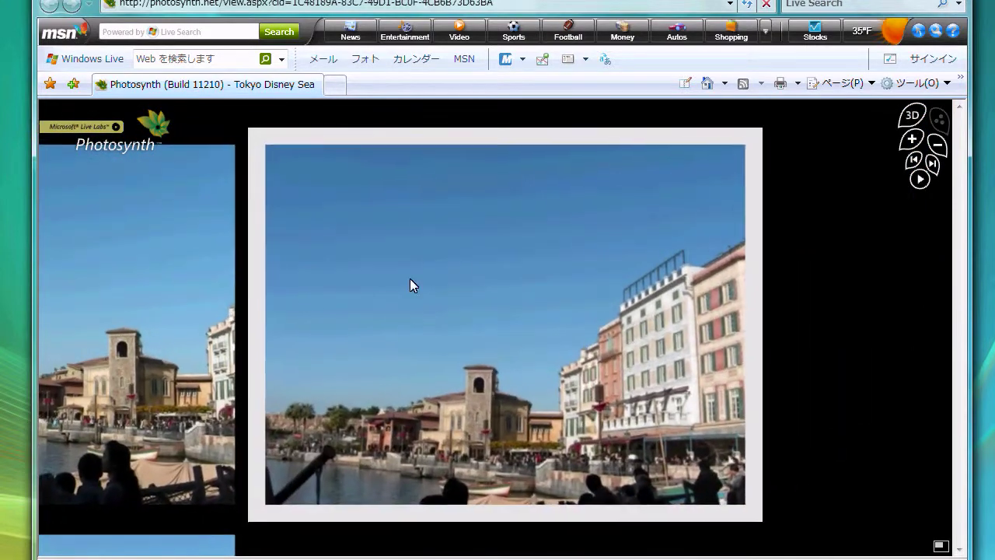
click(213, 295)
Play the synth automatically through its photos and restore the viewer to its normal size on the page
click(920, 179)
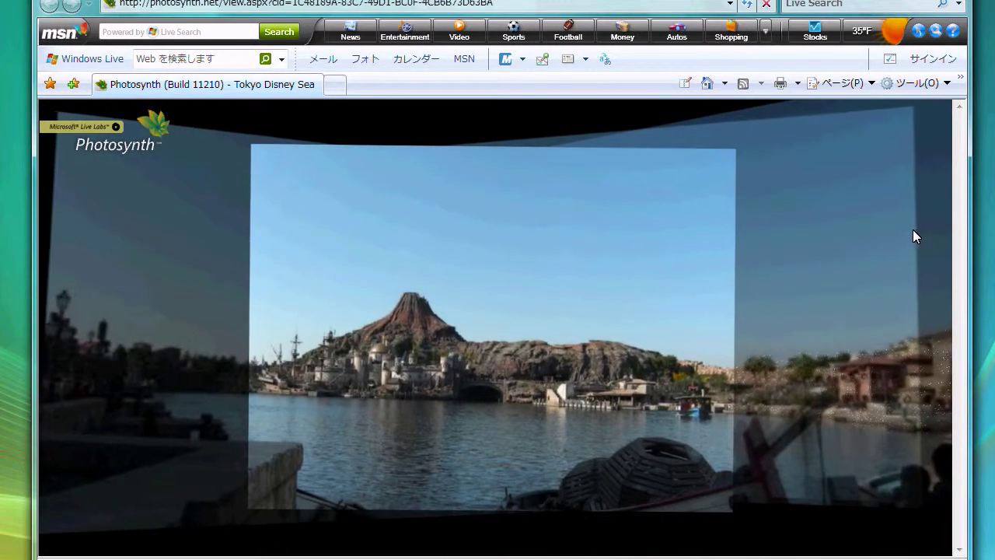
mouse_move(891, 297)
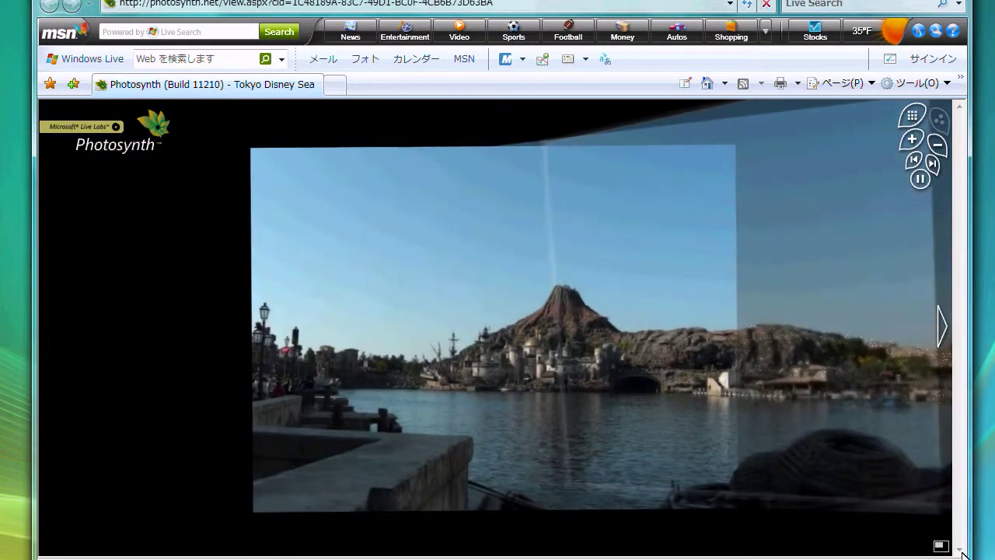
click(941, 547)
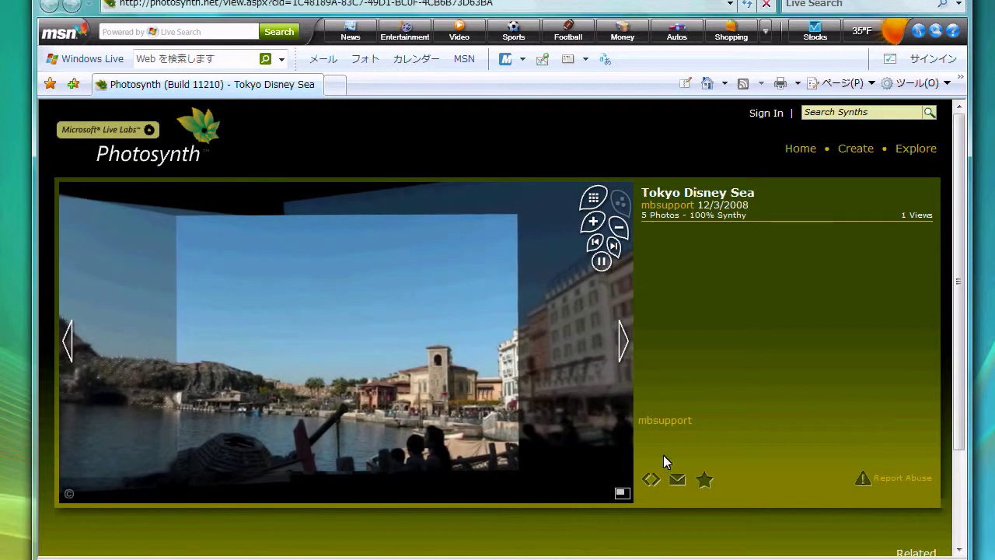
Show the embed code of the Tokyo Disney Sea synth and copy the whole iframe snippet
click(861, 474)
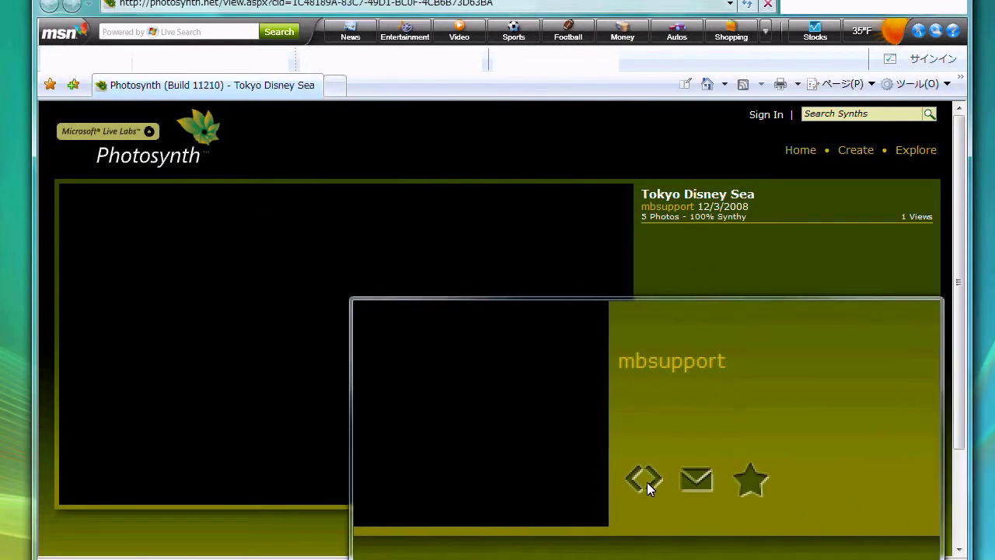
click(646, 482)
right_click(692, 480)
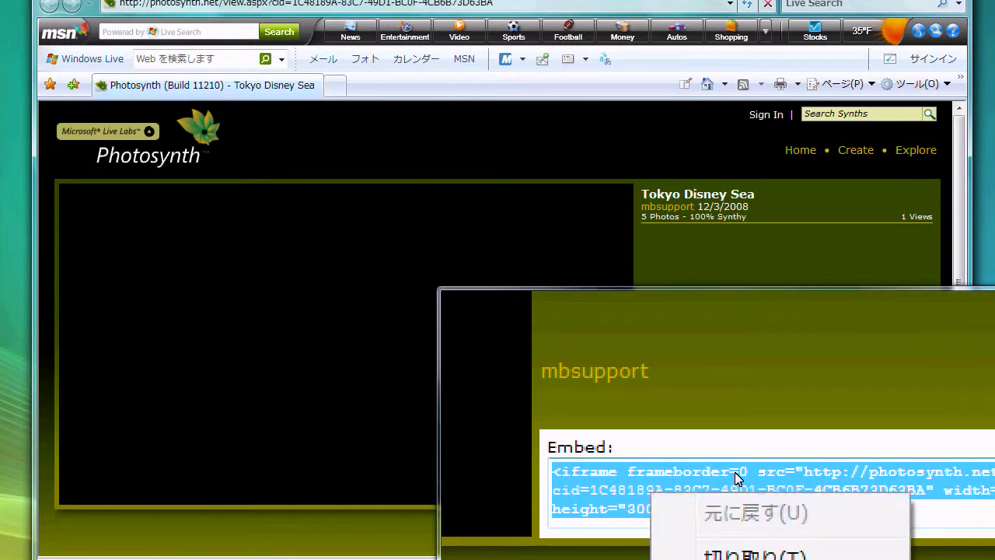
click(754, 526)
right_click(764, 471)
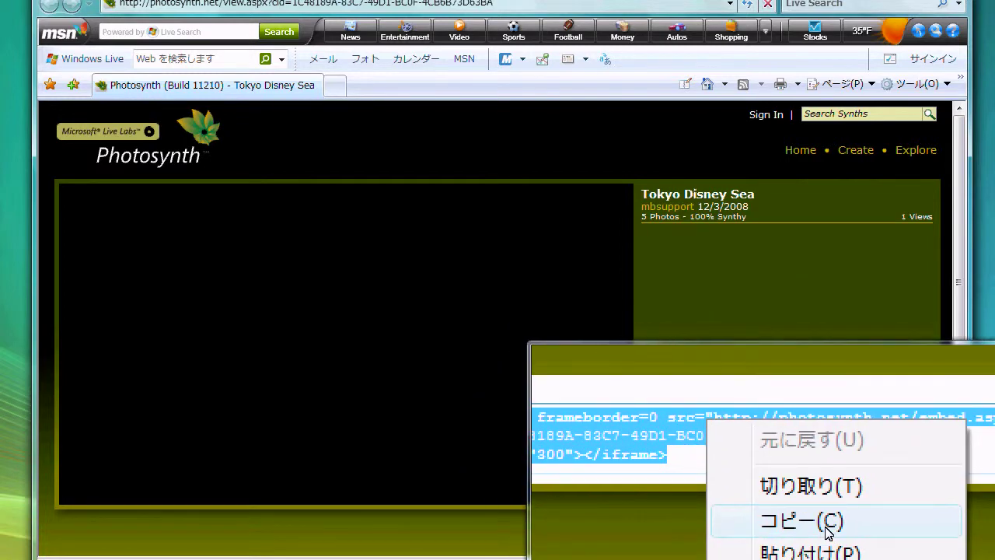
click(783, 512)
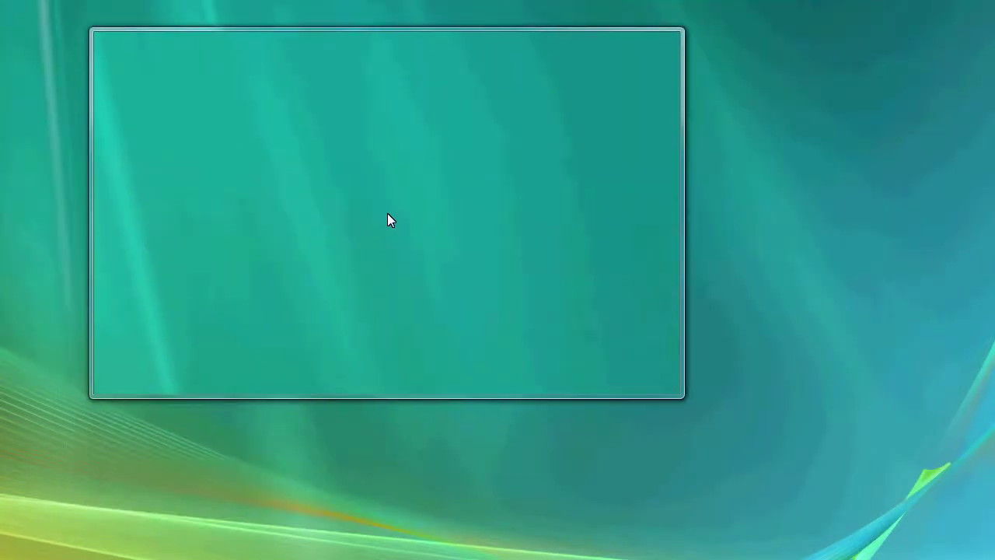
Create a text document with the default name on the desktop, open it in Notepad, and shrink its window
right_click(387, 213)
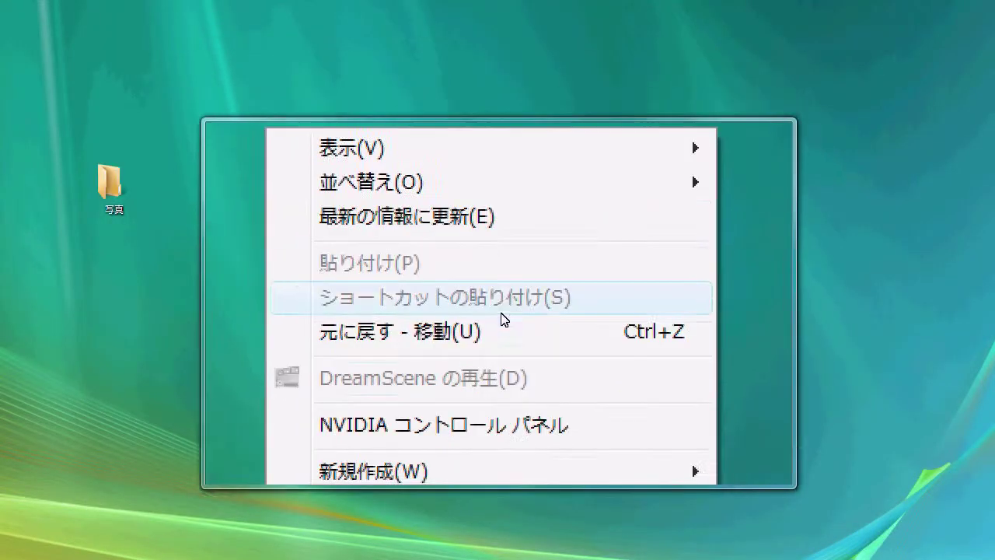
mouse_move(611, 386)
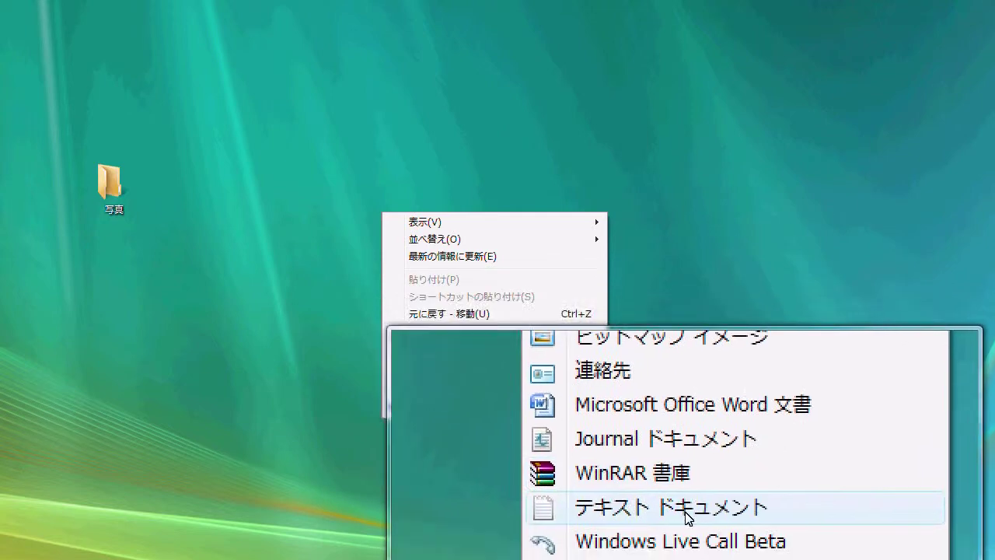
click(685, 511)
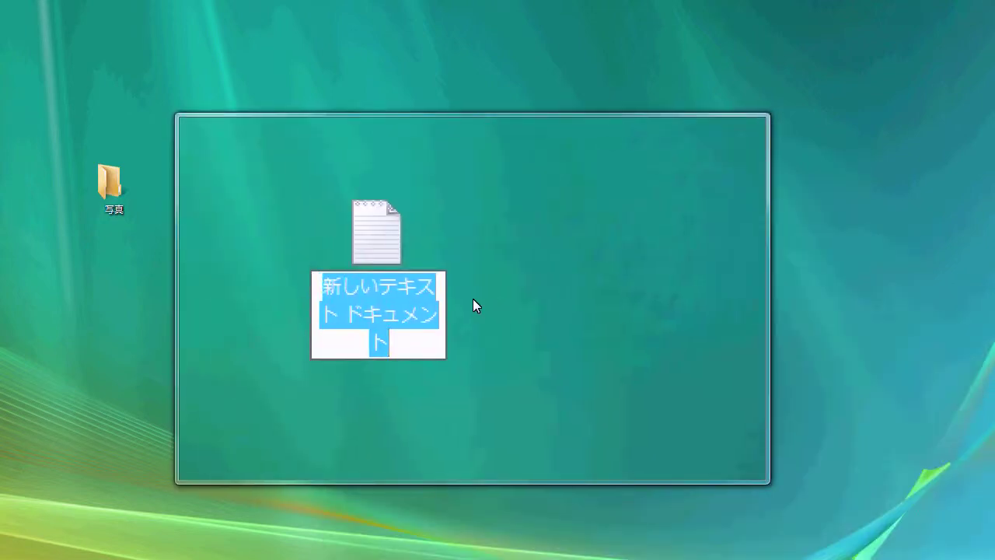
key(Return)
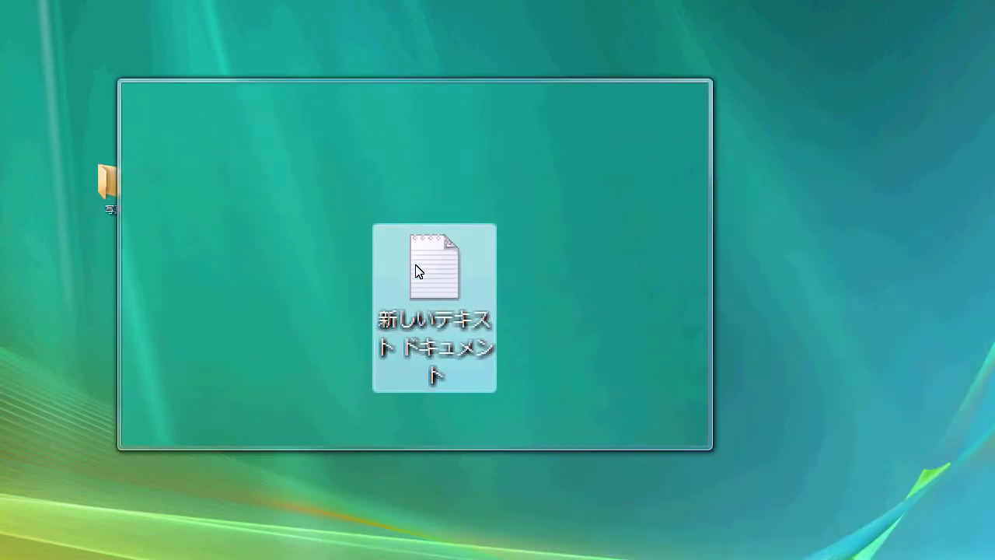
double_click(416, 270)
drag(0, 0, 372, 105)
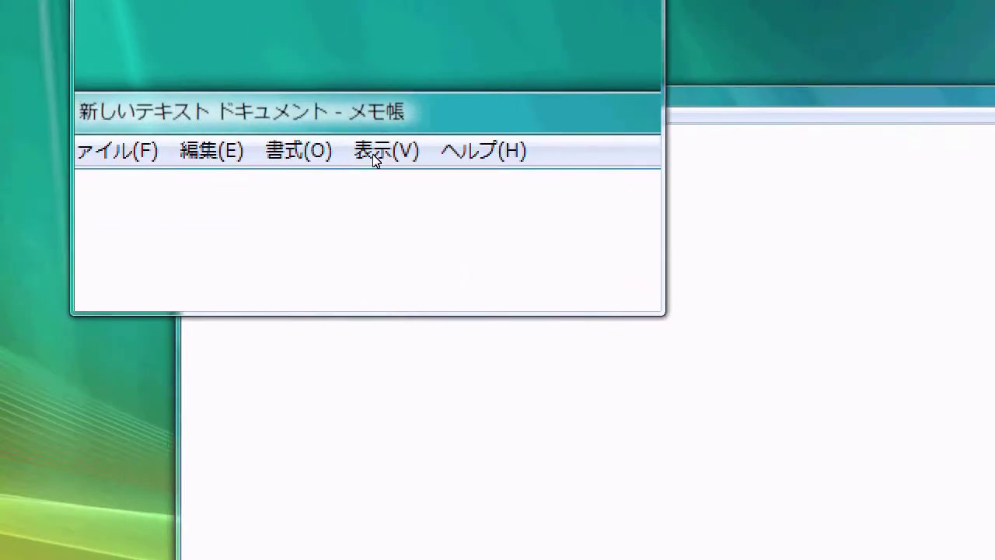
drag(179, 87, 727, 404)
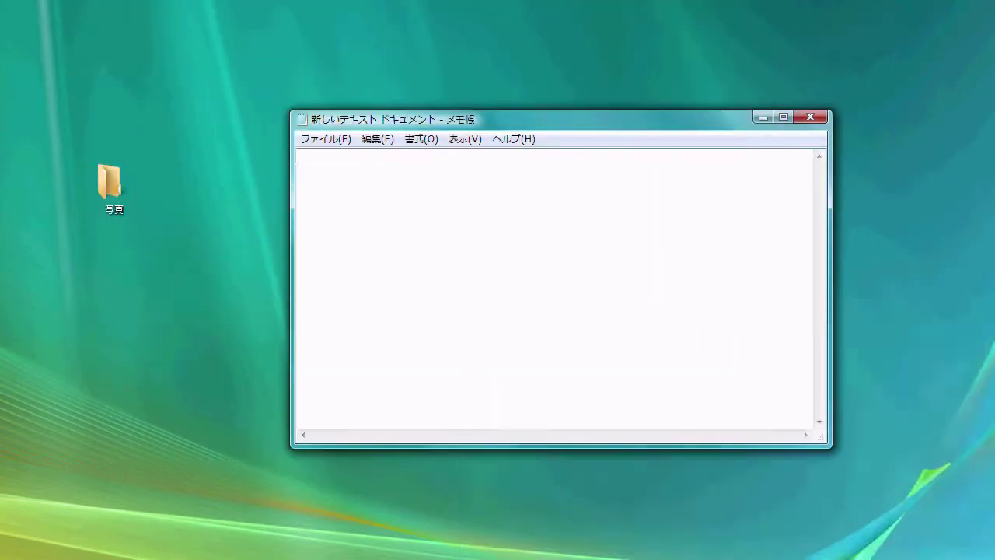
Paste the copied iframe embed code into the blank text document and save the file
click(342, 140)
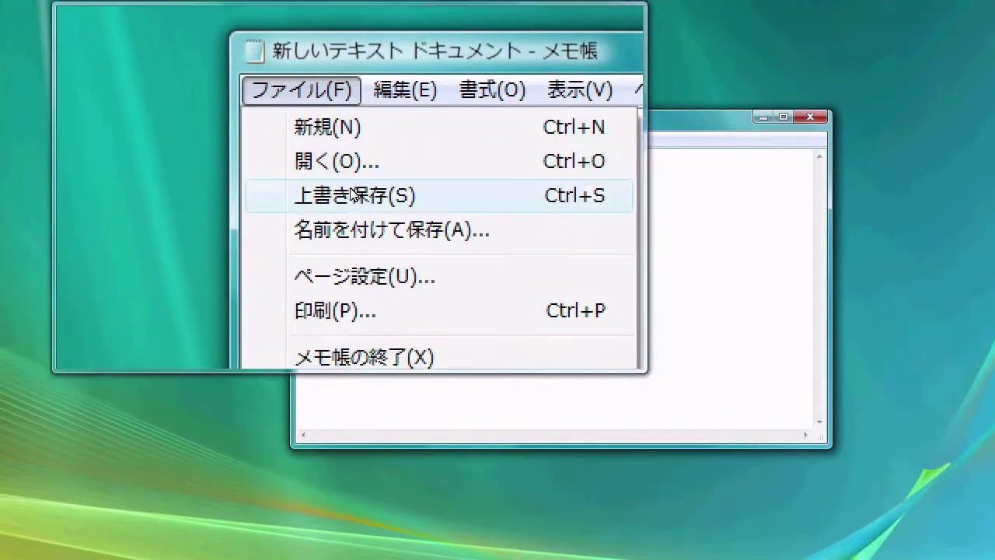
mouse_move(412, 139)
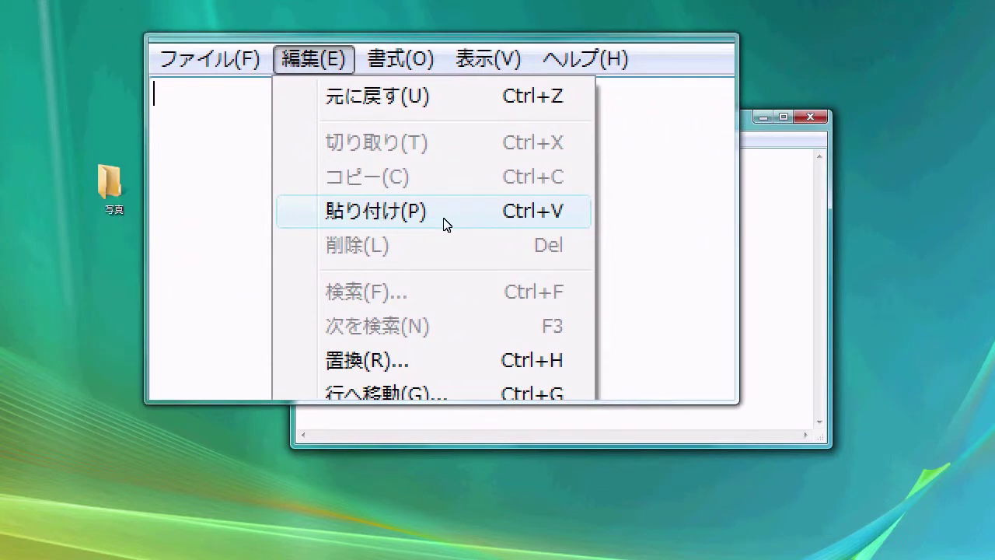
click(447, 221)
click(338, 142)
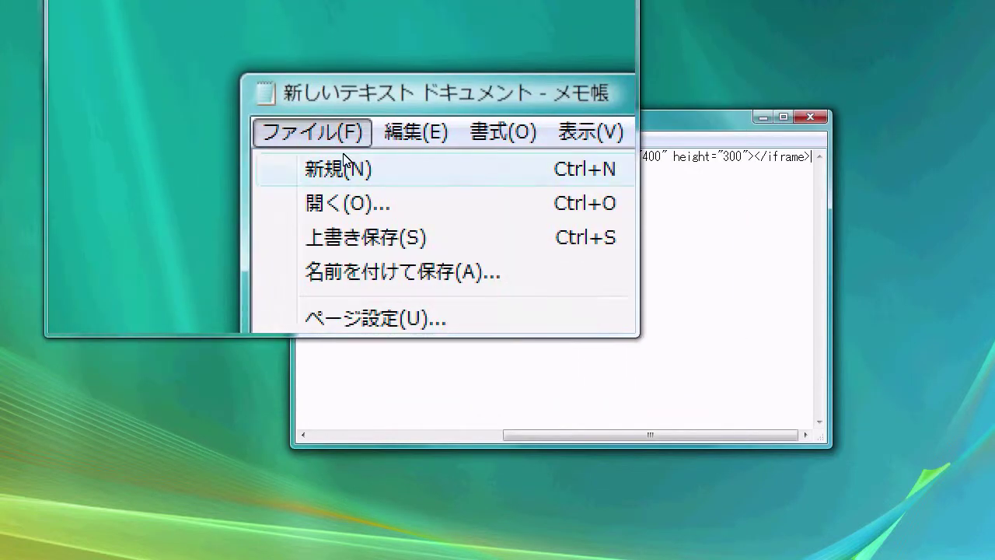
click(354, 202)
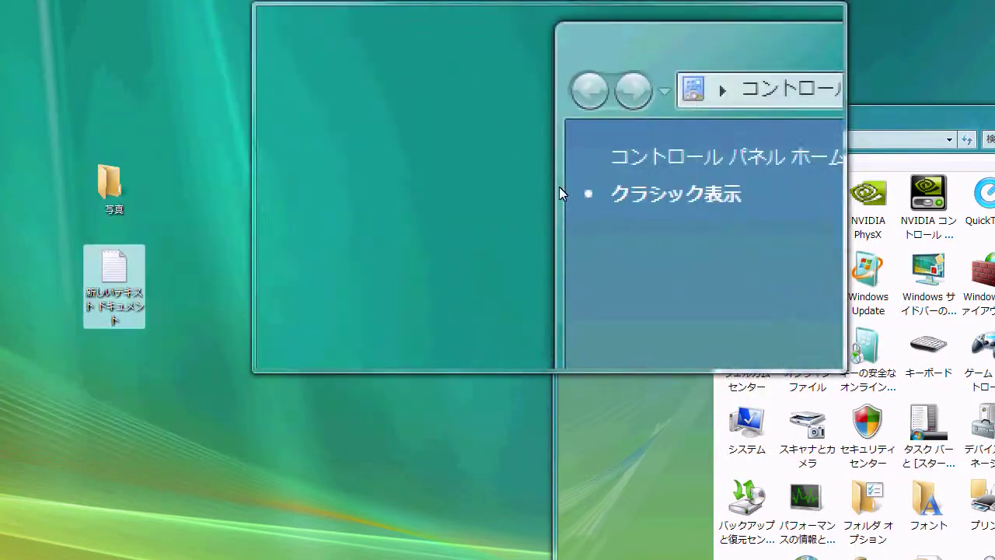
Move the Control Panel clear of the desktop icons, open Folder Options from it, and bring that dialog fully into view
drag(635, 119, 337, 127)
drag(675, 121, 587, 98)
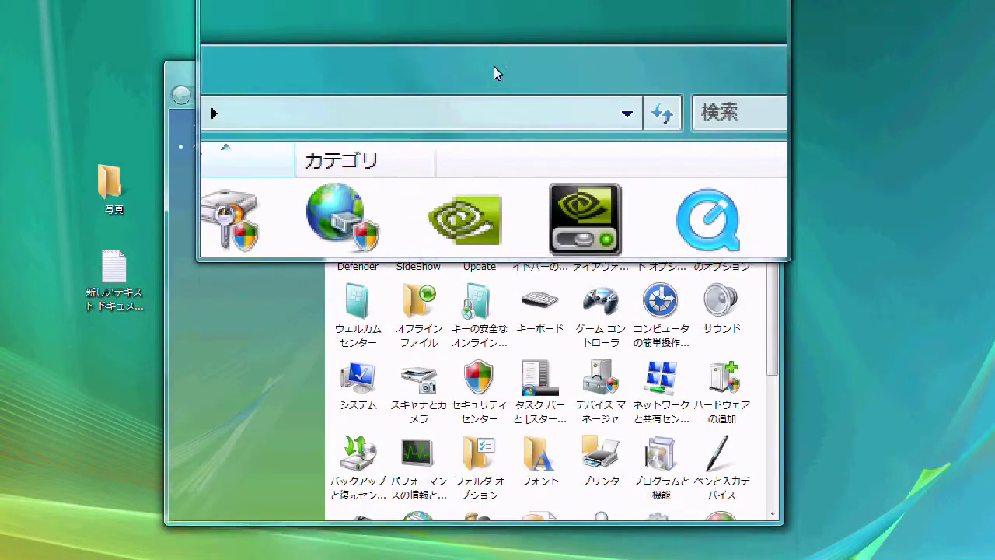
drag(482, 91, 480, 33)
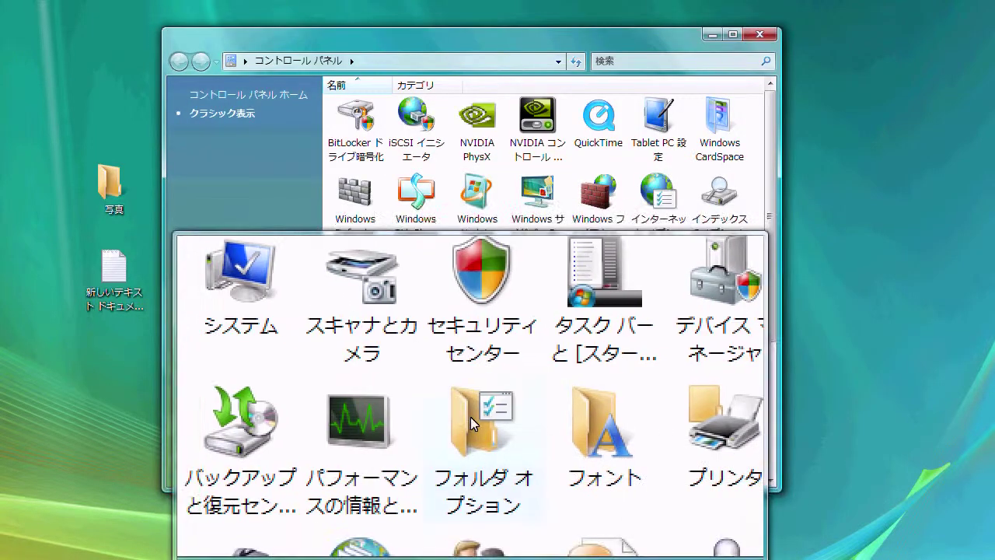
double_click(471, 417)
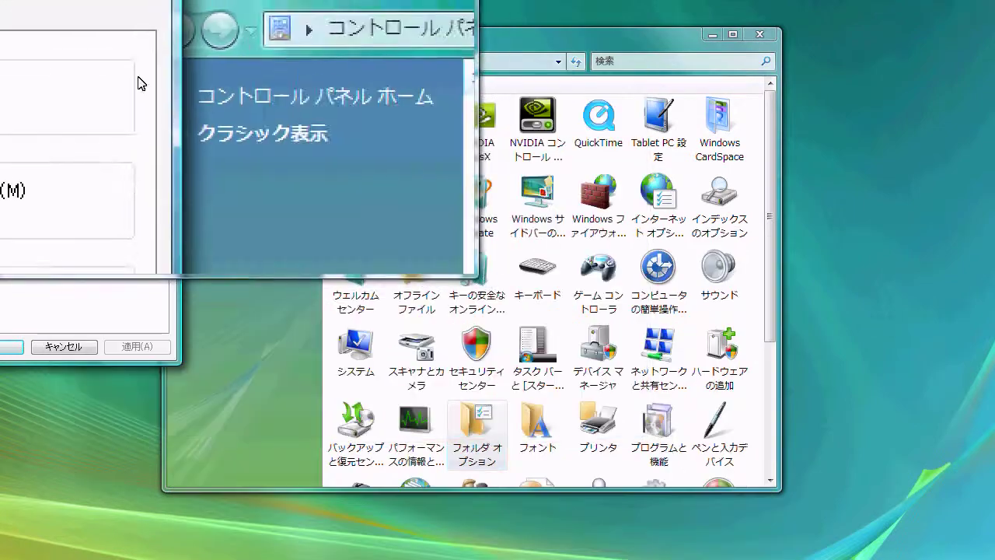
drag(16, 39, 323, 116)
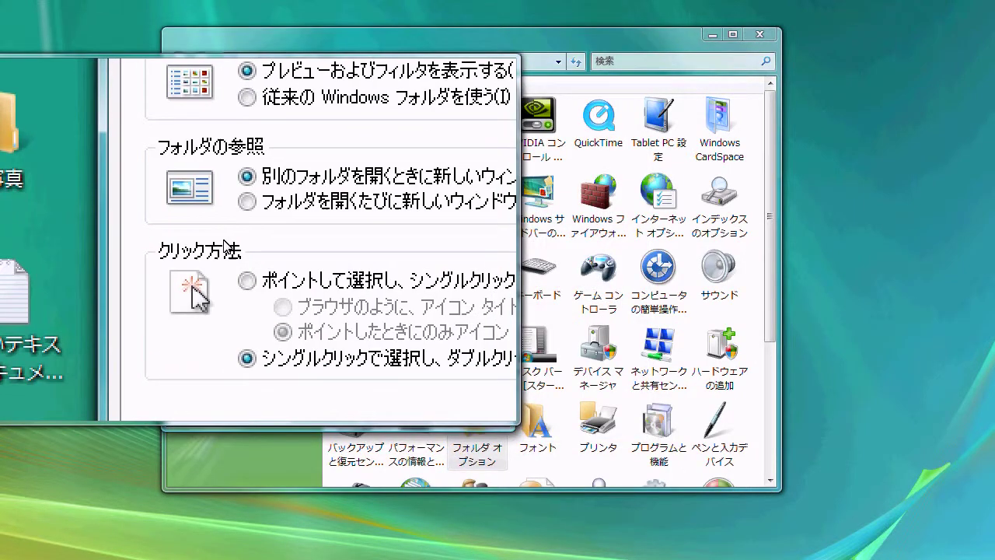
In the advanced folder view settings, turn off hiding extensions for registered file types and apply the change
click(225, 124)
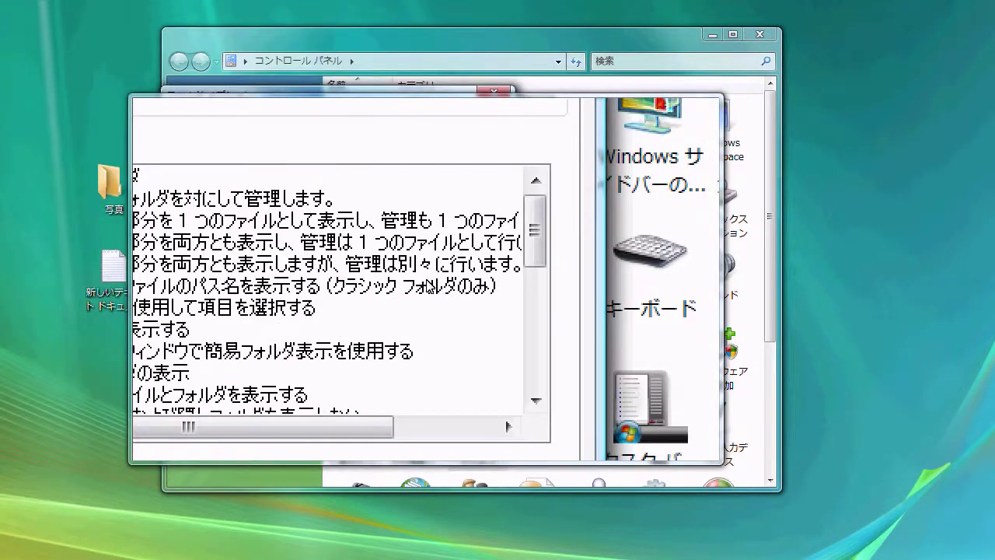
drag(481, 266, 482, 307)
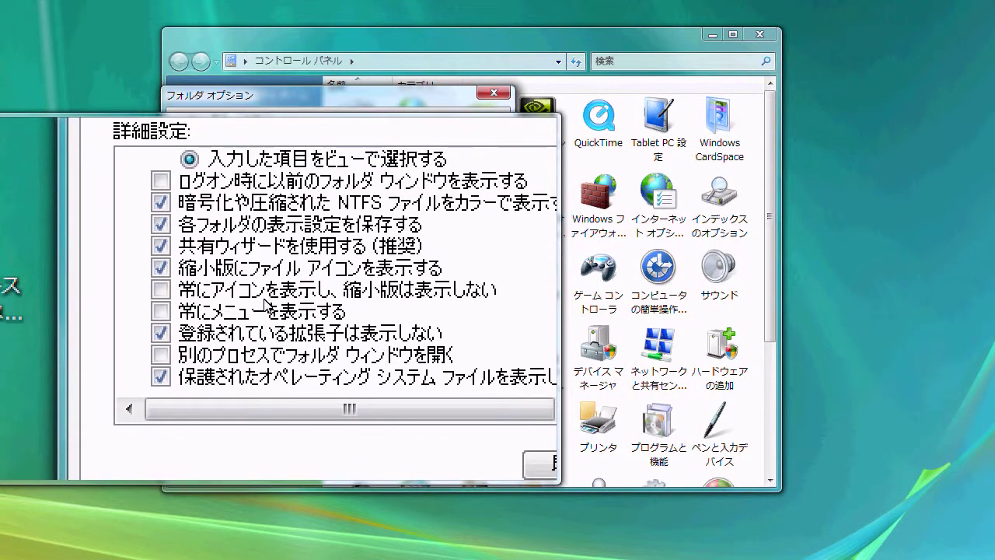
click(257, 319)
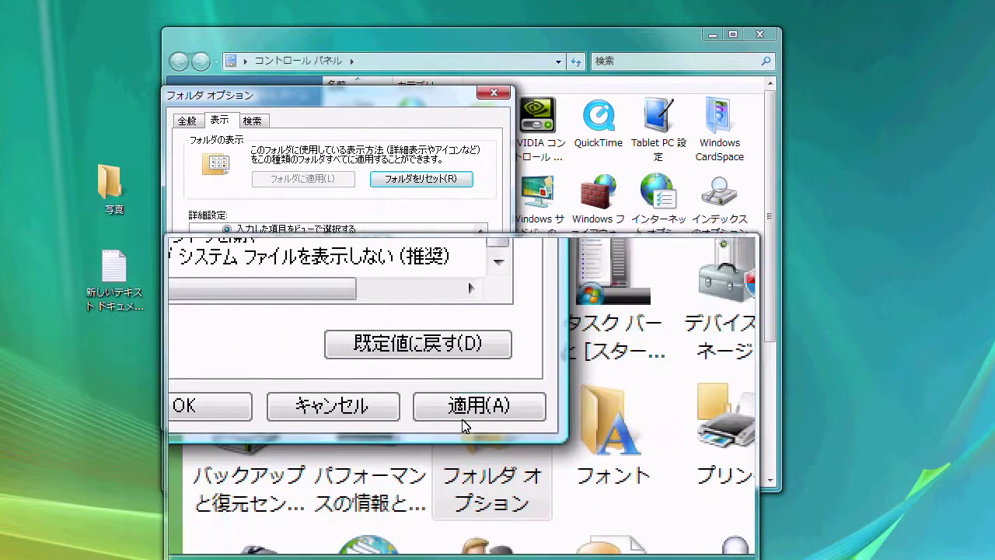
click(461, 422)
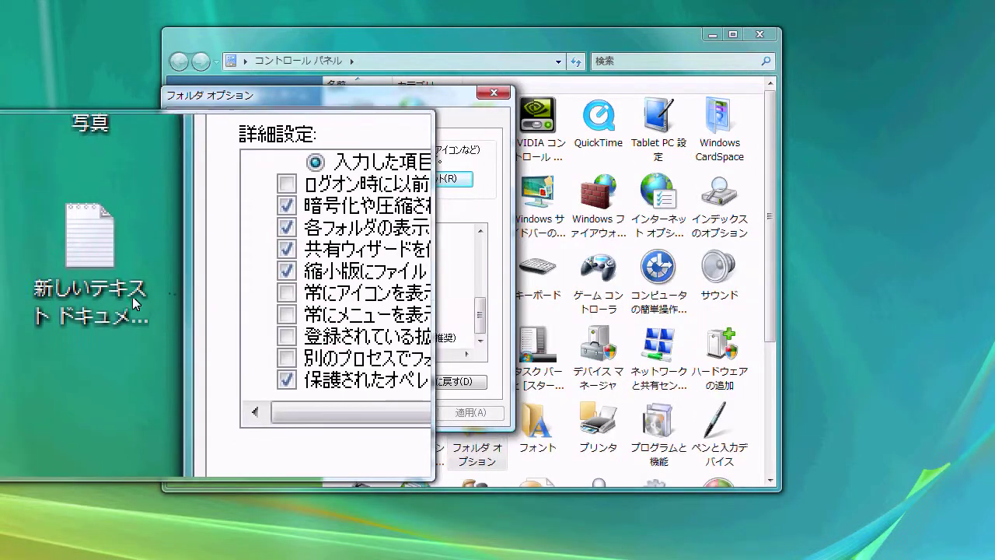
Rename the desktop text document as 東京ディズニーシー.htm, accept the extension change, and close Folder Options and the Control Panel
click(132, 309)
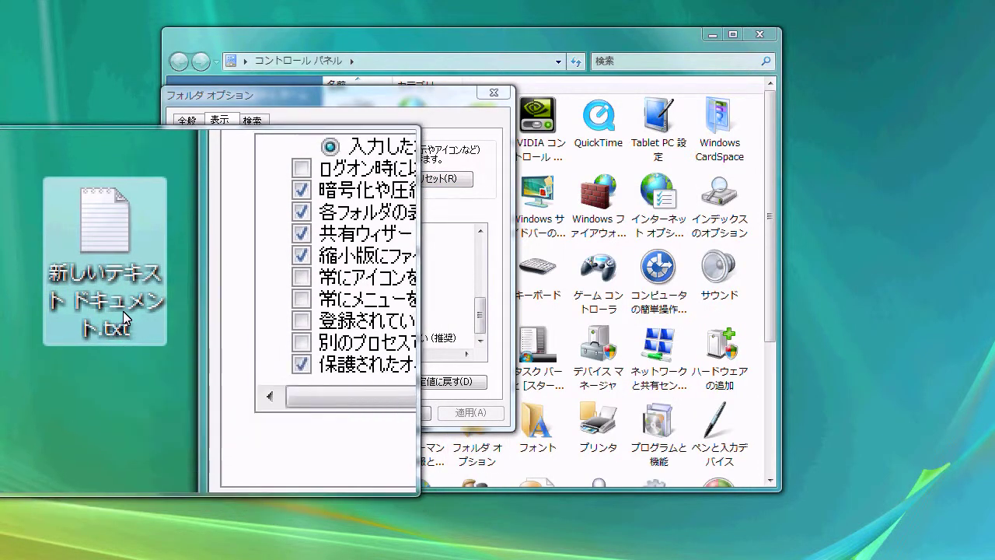
key(Delete)
key(Delete)
key(Delete)
key(Delete)
key(Delete)
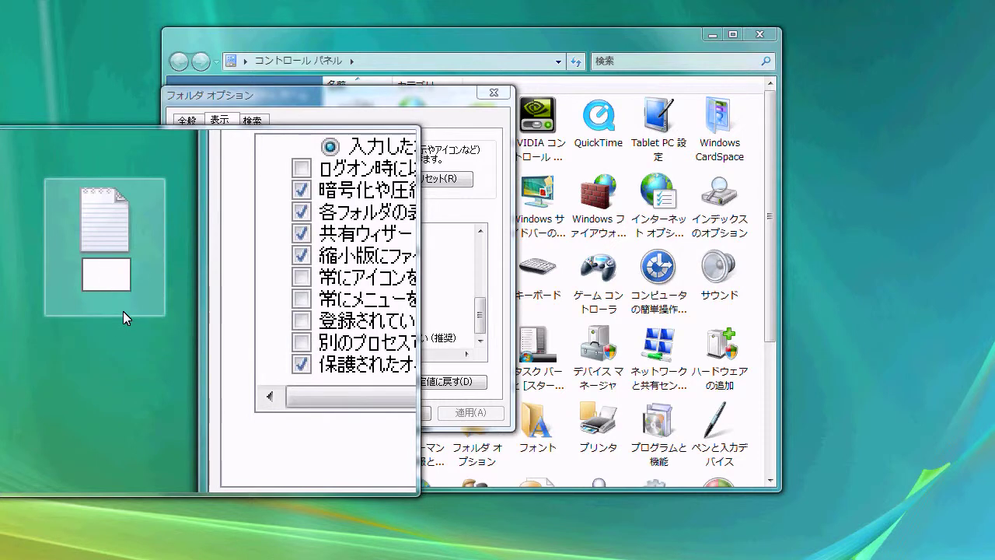
text(東京でぃすz)
key(BackSpace)
key(BackSpace)
key(BackSpace)
key(BackSpace)
key(BackSpace)
key(BackSpace)
text(東京ディズニーシー)
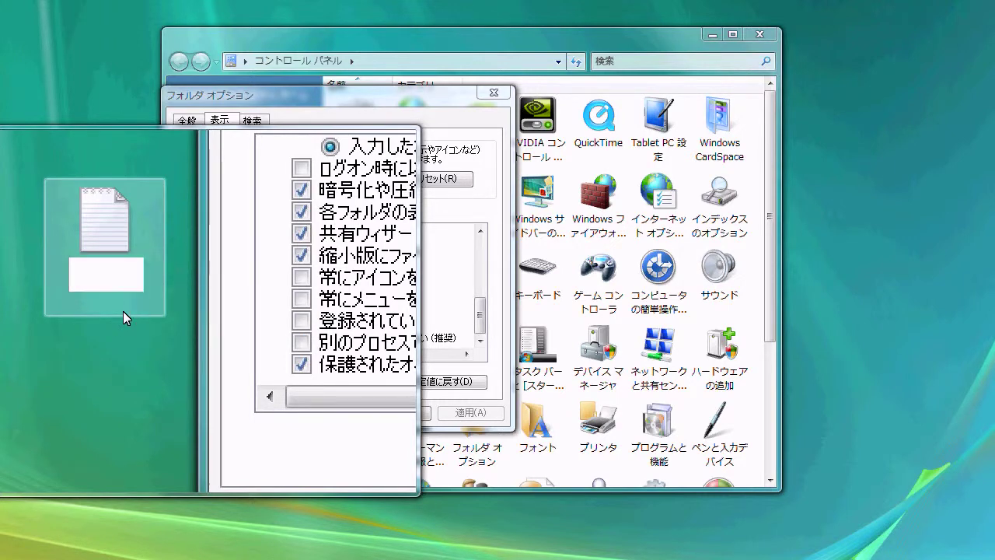
key(Return)
text(.htm)
key(Return)
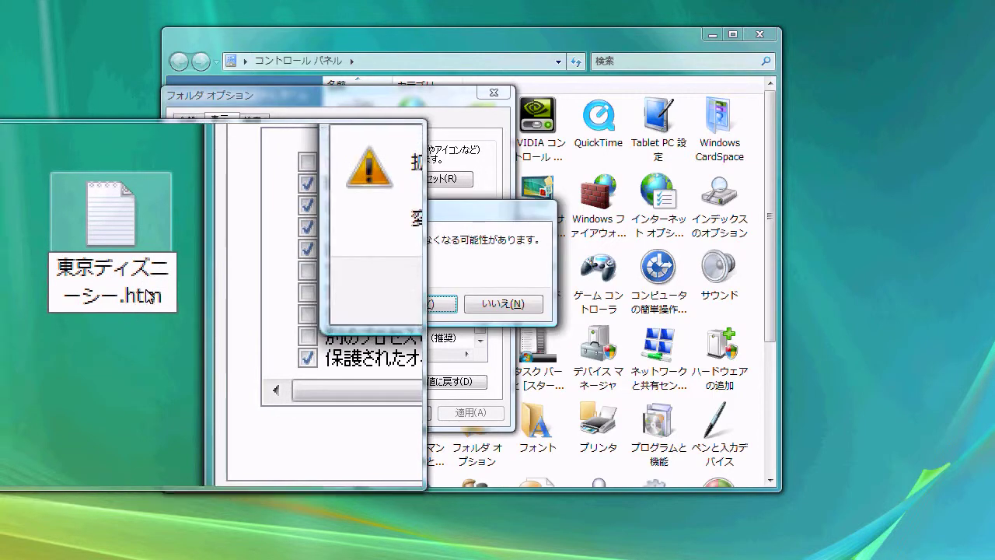
click(399, 303)
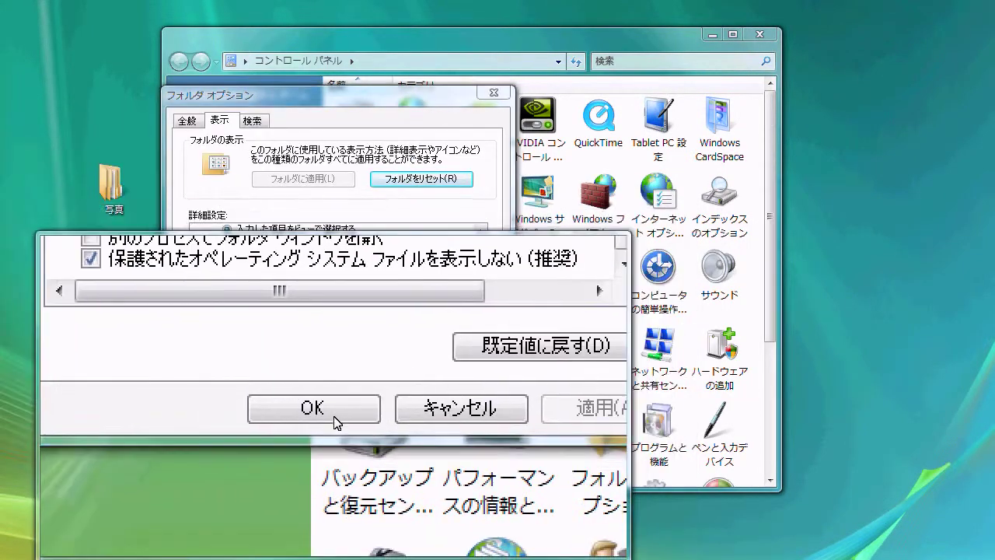
click(334, 414)
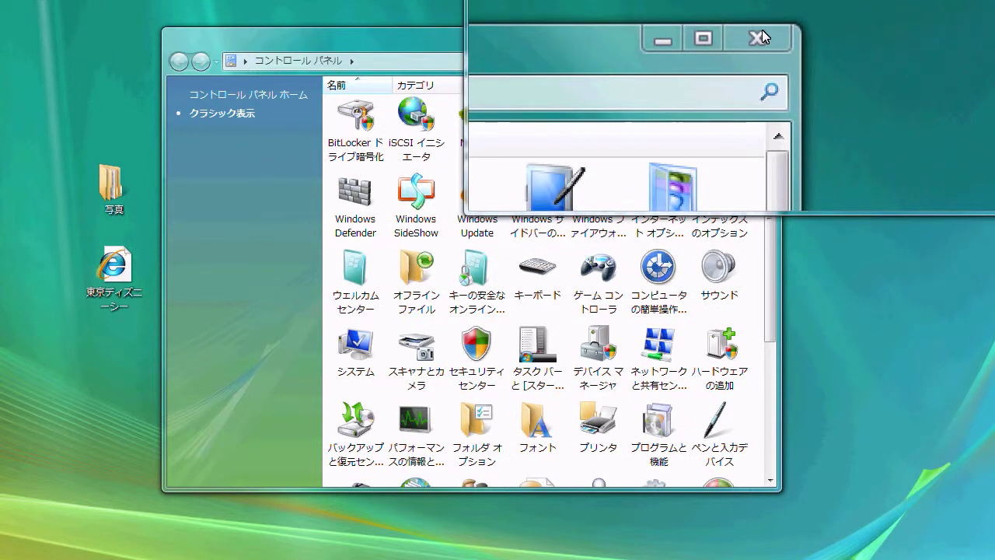
click(761, 33)
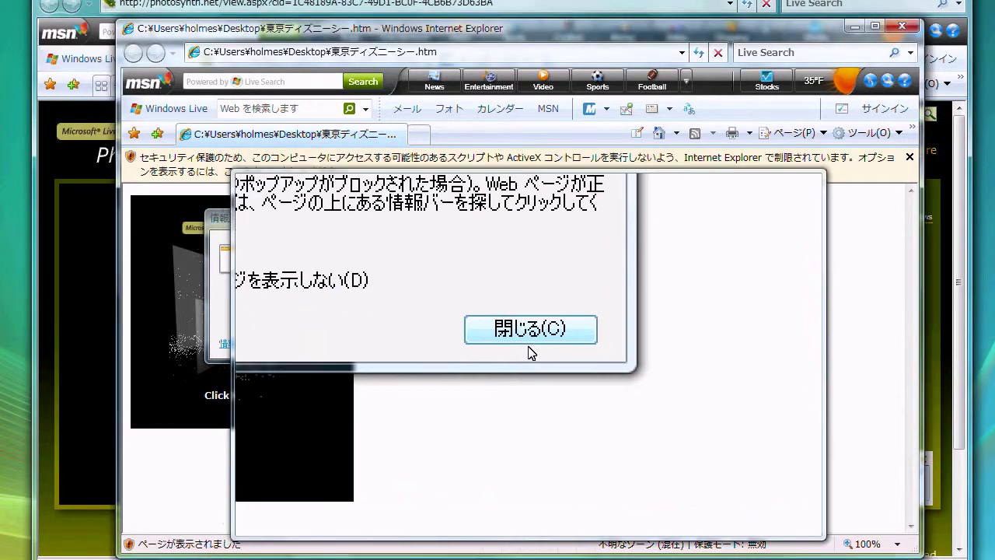
Dismiss the information bar notice on the local 東京ディズニーシー.htm page and allow its blocked active content to run
click(529, 341)
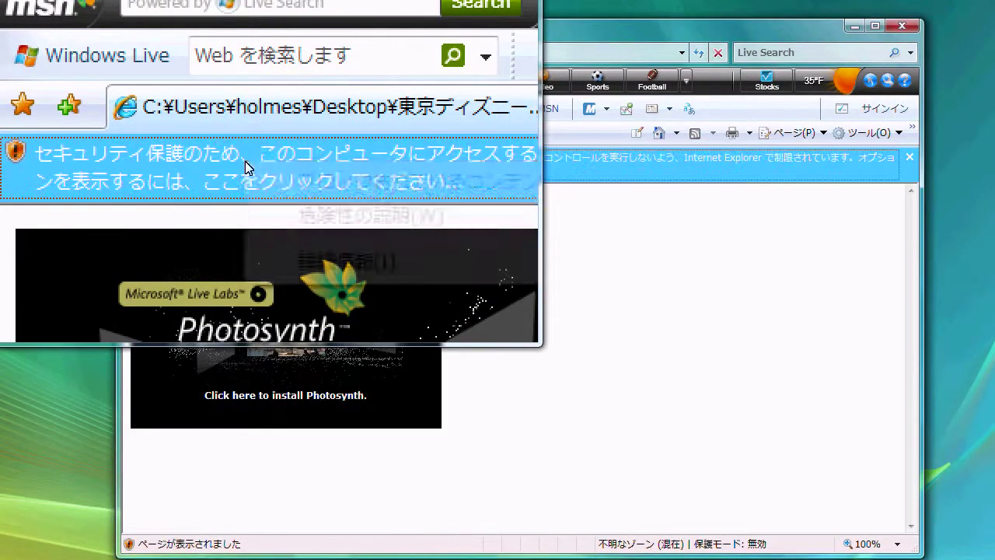
click(296, 171)
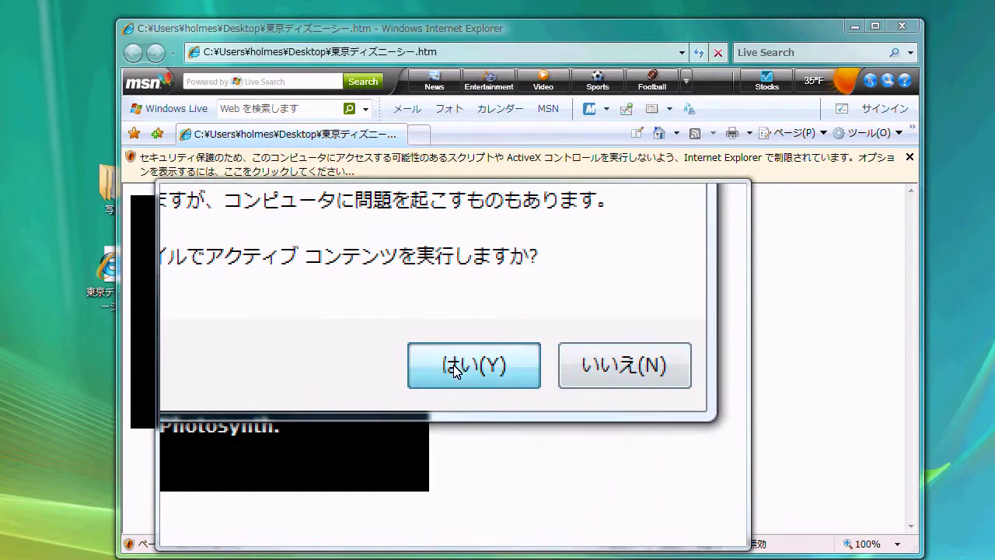
click(457, 372)
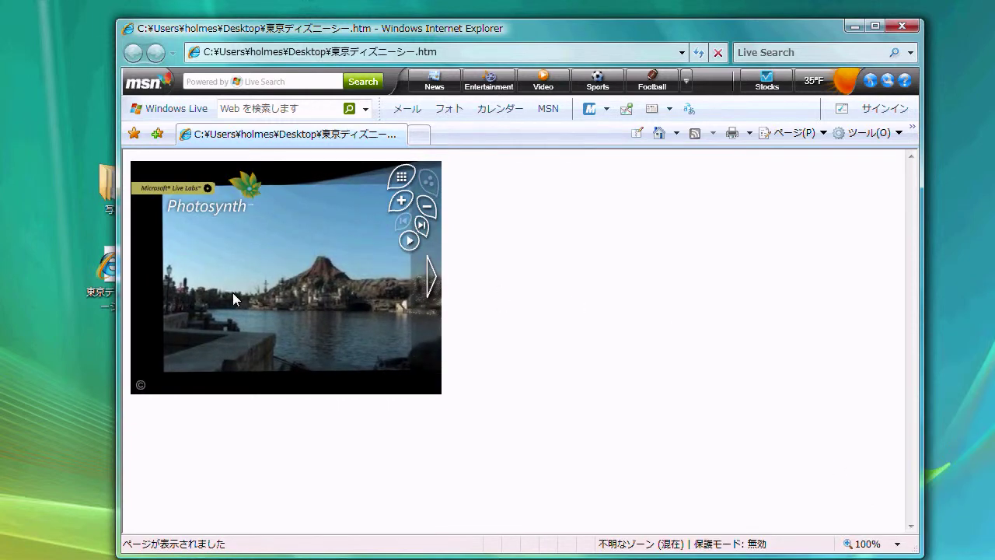
Move through the neighbouring photos of the synth embedded in the local page
click(371, 292)
click(371, 292)
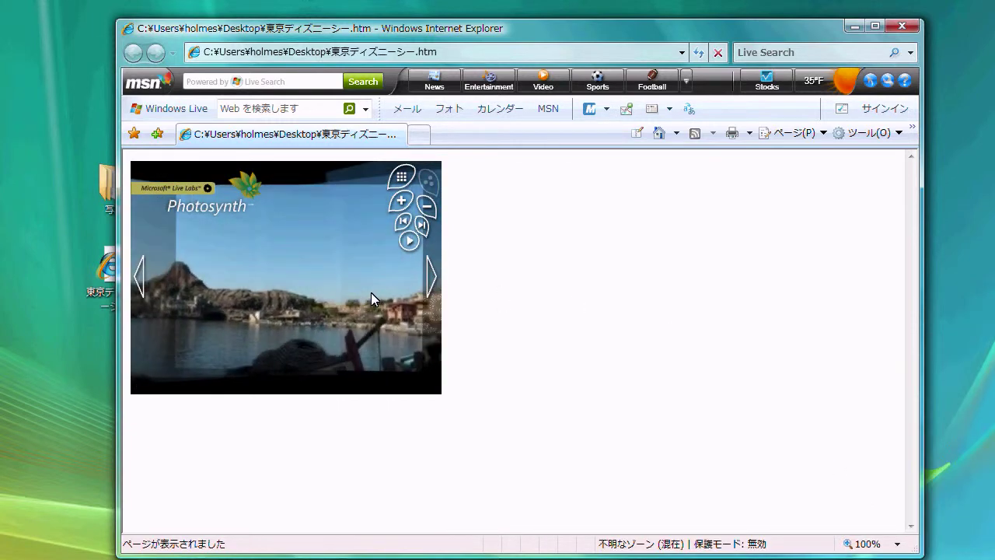
click(370, 293)
Show the embedded synth's photos as a grid, enlarge the volcano harbour photo, and play through the photos automatically
click(401, 181)
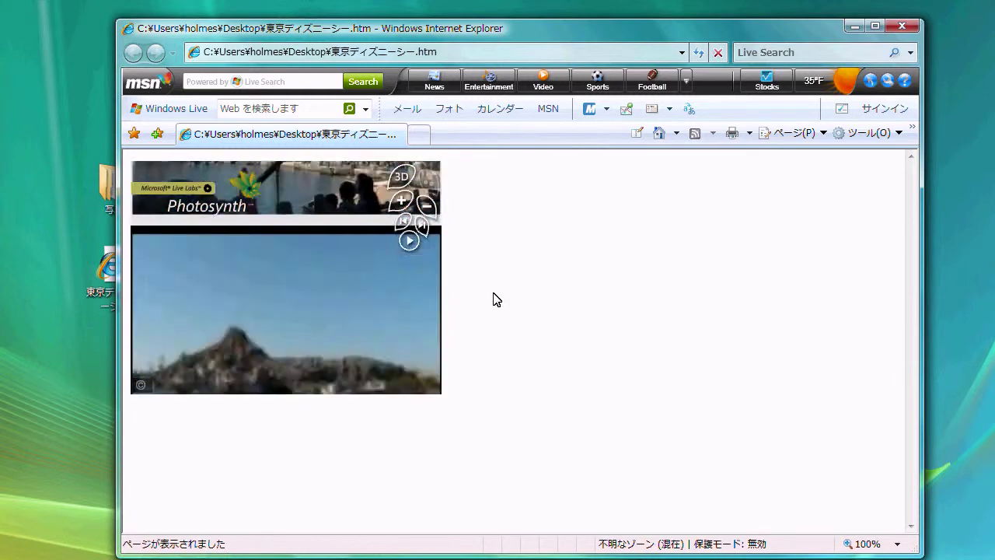
click(319, 279)
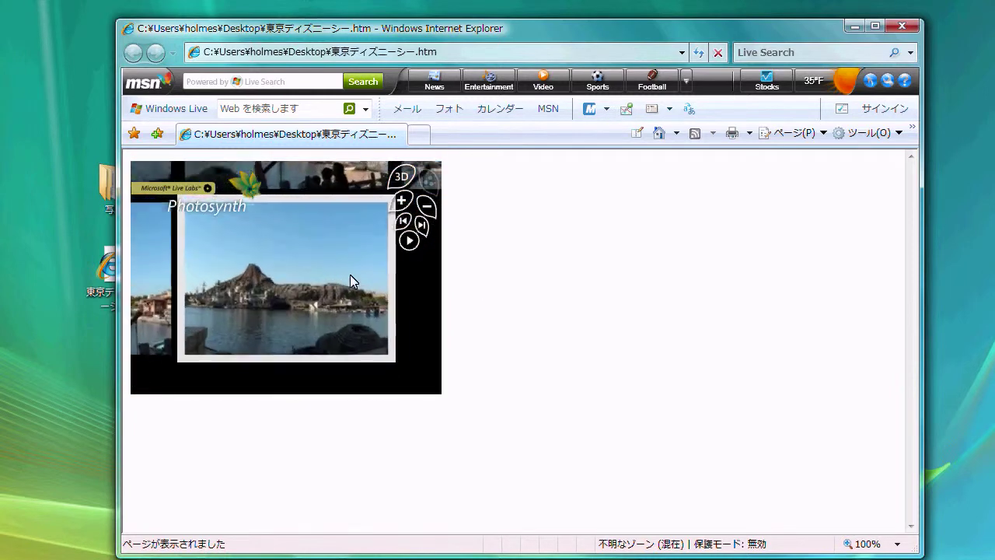
click(409, 241)
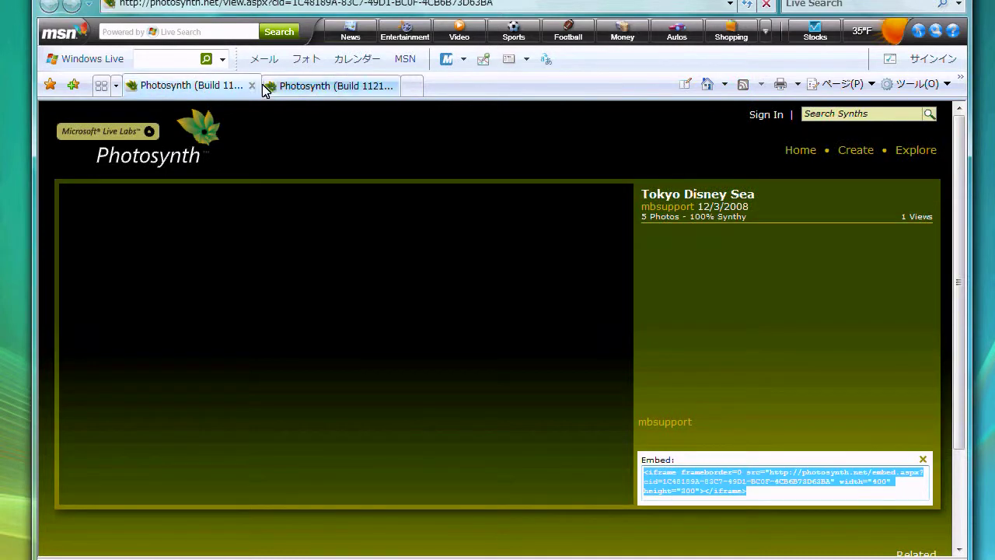
Close the first Photosynth tab, which shows the Tokyo Disney Sea embed code
click(253, 86)
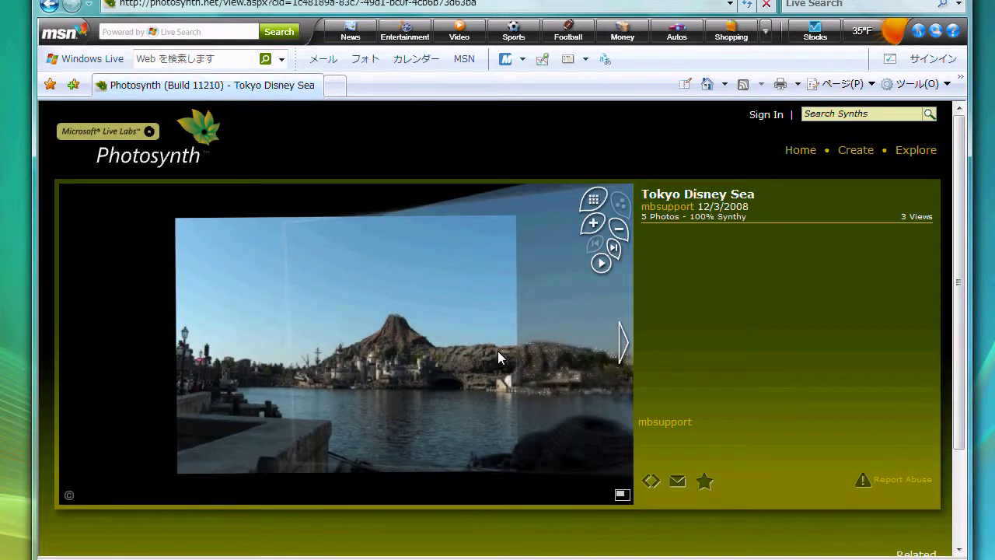